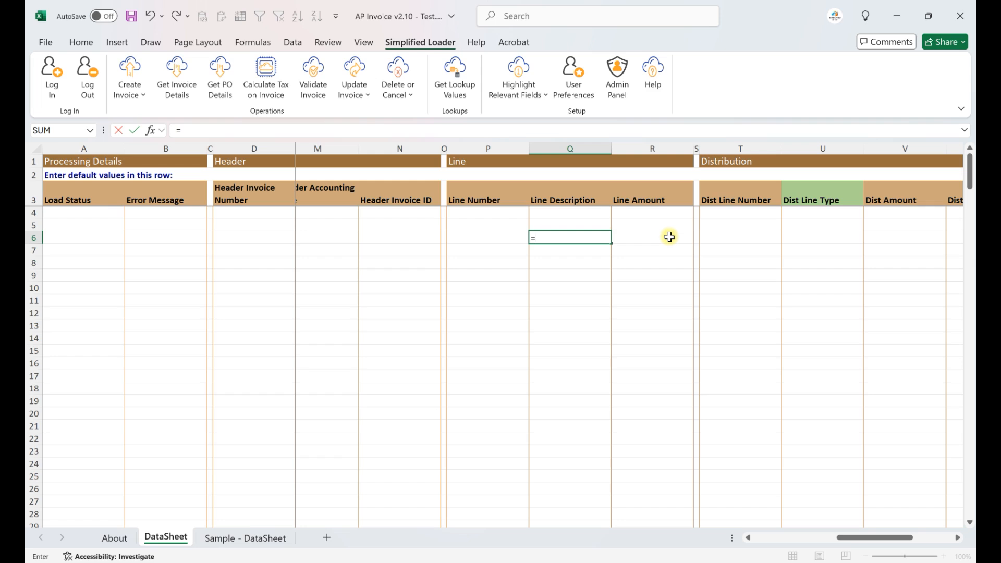
Step: Start an IF formula in cell Q6 whose logical test is R6 = SUM(V6:V9)
{"action": "type", "text": "if"}
{"action": "key", "text": "Tab"}
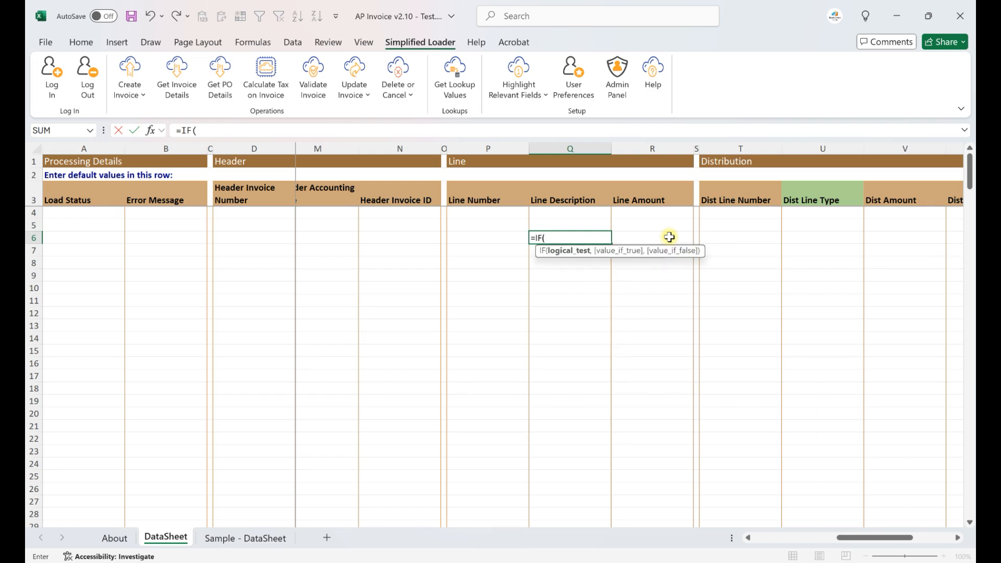
{"action": "left_click", "coordinate": [670, 238]}
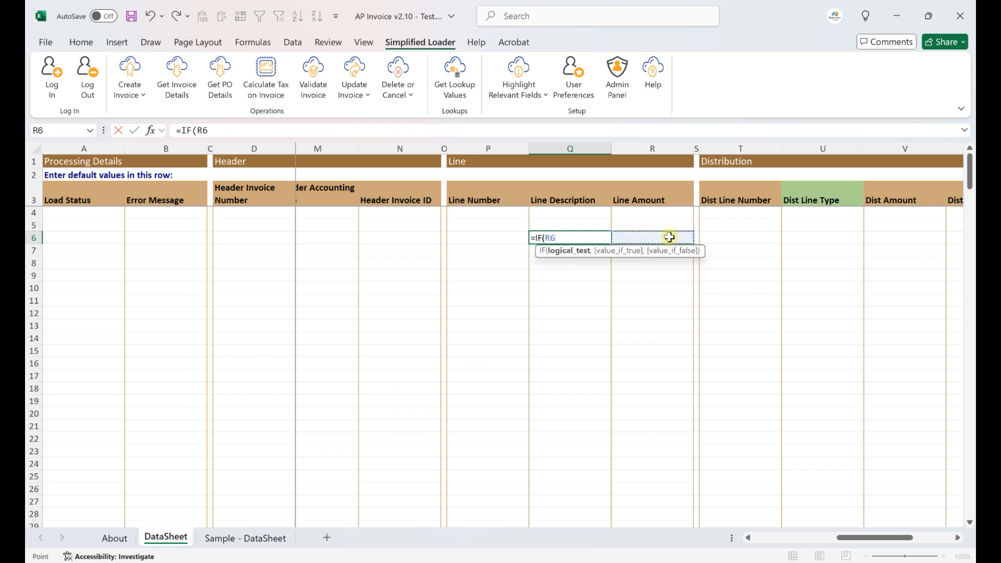
{"action": "type", "text": "="}
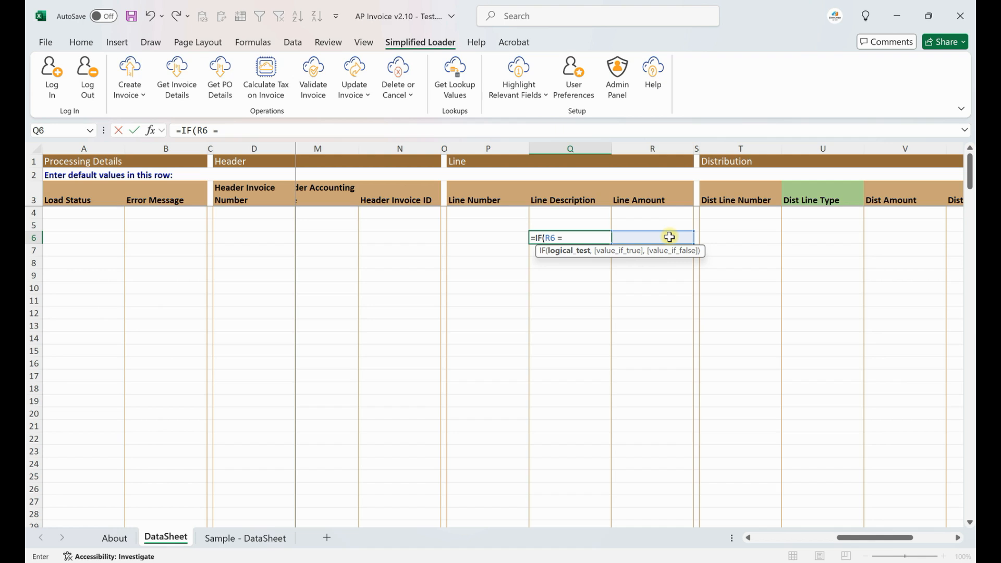
{"action": "type", "text": "SUM"}
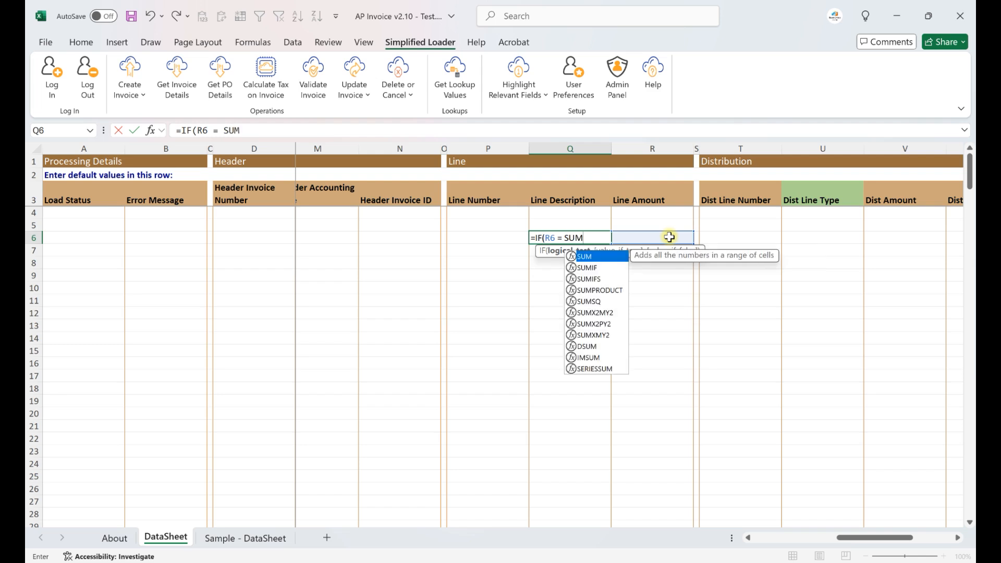
{"action": "type", "text": "("}
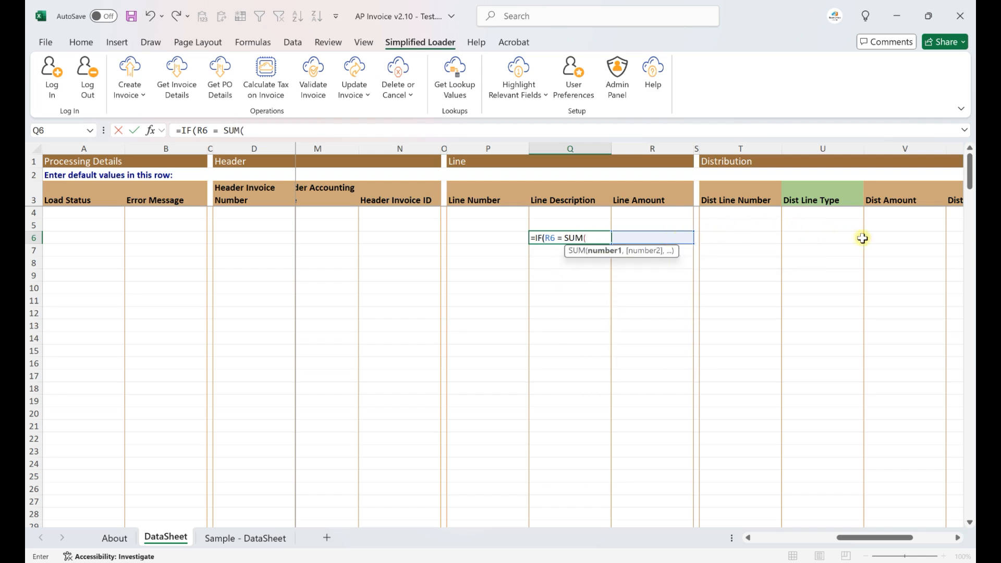
{"action": "left_click", "coordinate": [887, 240]}
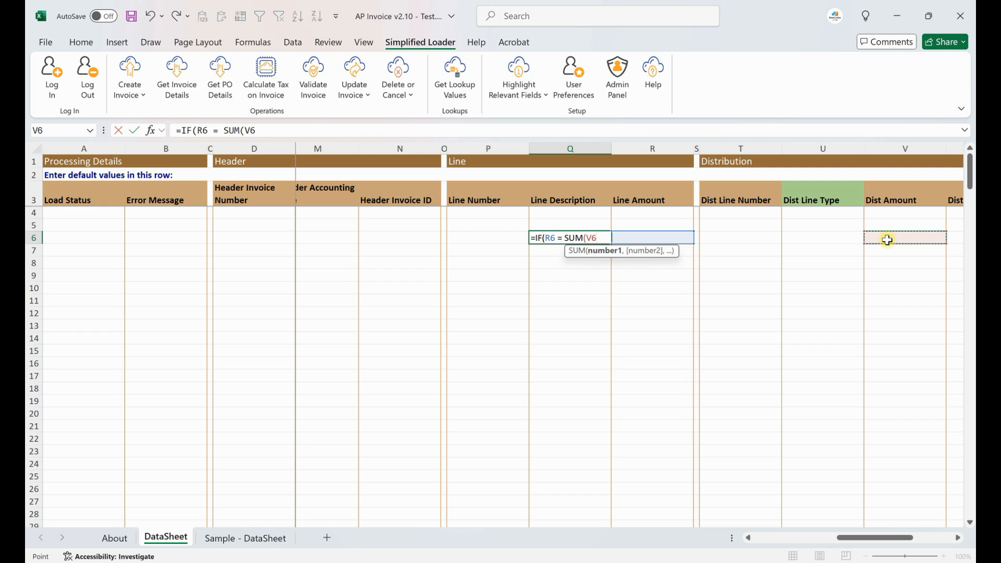
{"action": "left_click_drag", "start_coordinate": [887, 240], "coordinate": [888, 274]}
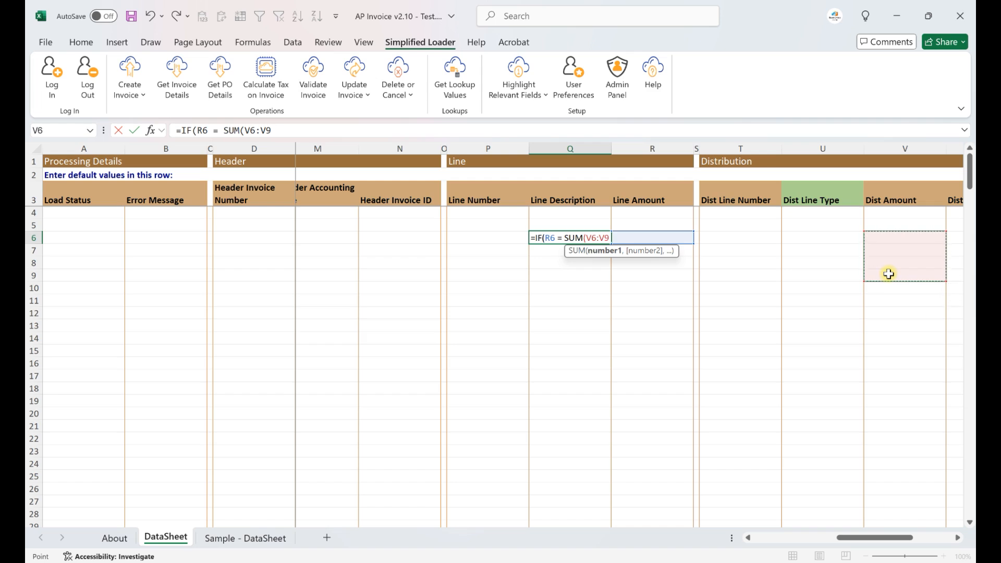
{"action": "type", "text": ")"}
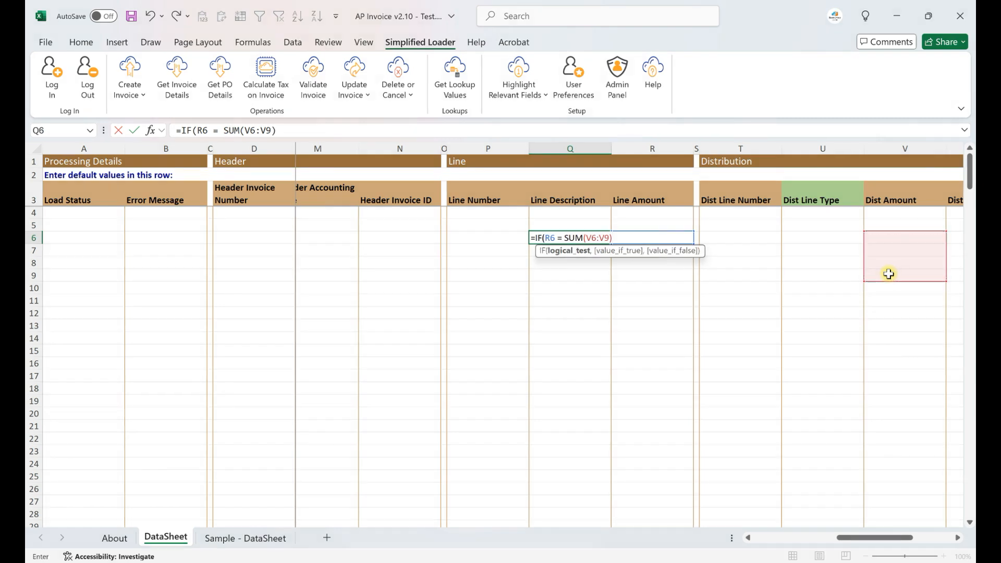
Step: Complete the IF formula with TRUE as the value if true and FALSE as the value if false, and enter it
{"action": "type", "text": ", "}
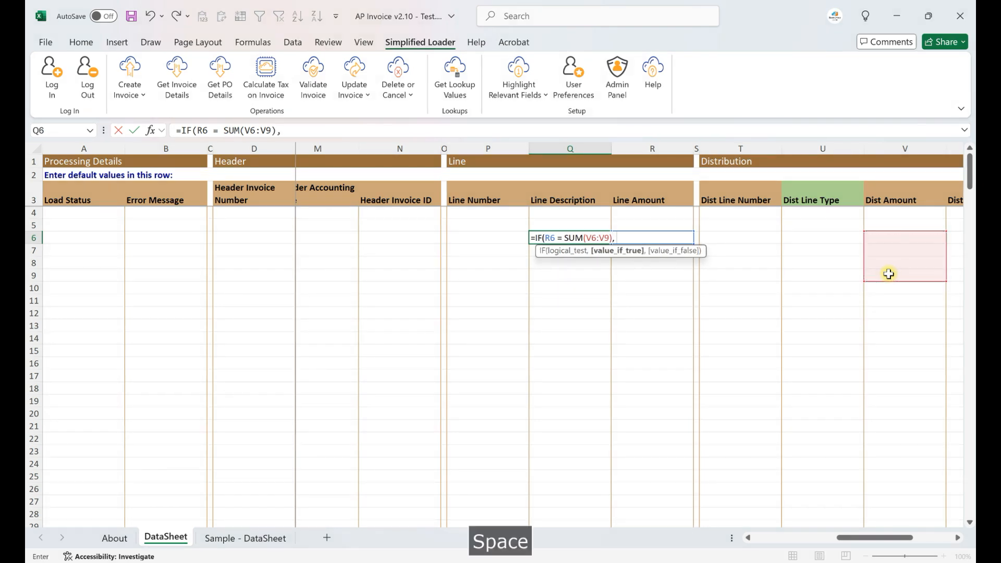
{"action": "type", "text": "TRUE"}
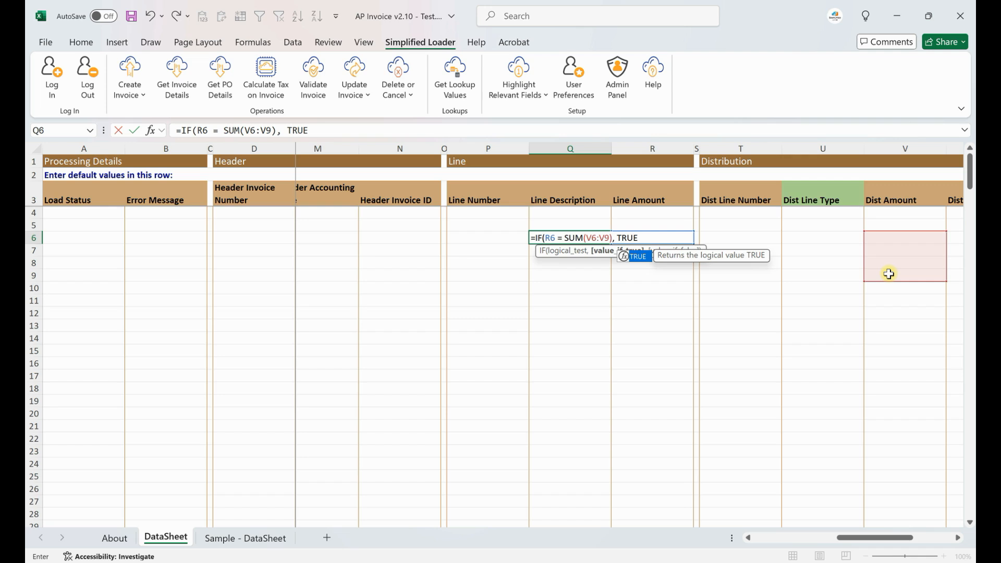
{"action": "type", "text": ","}
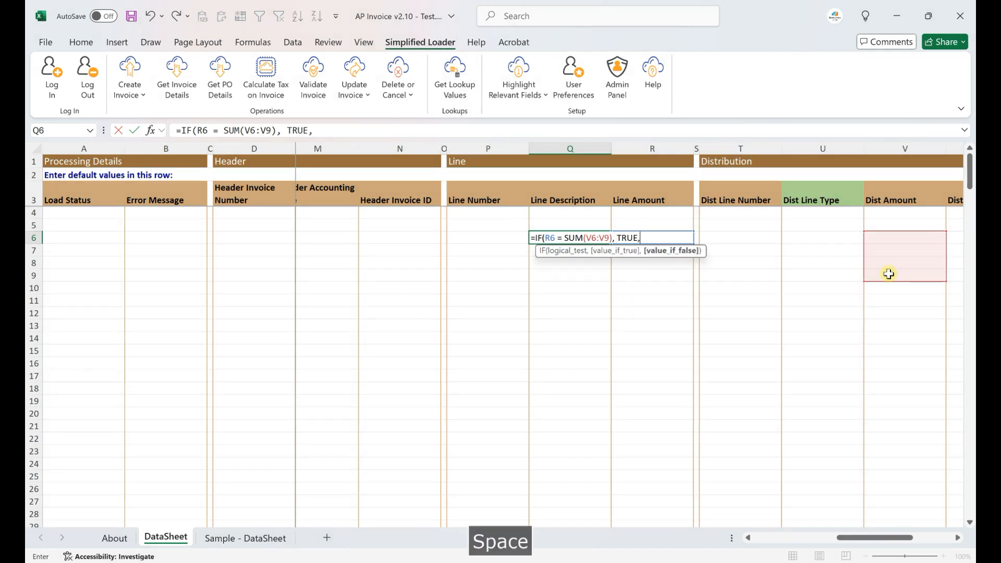
{"action": "type", "text": " FALSE)"}
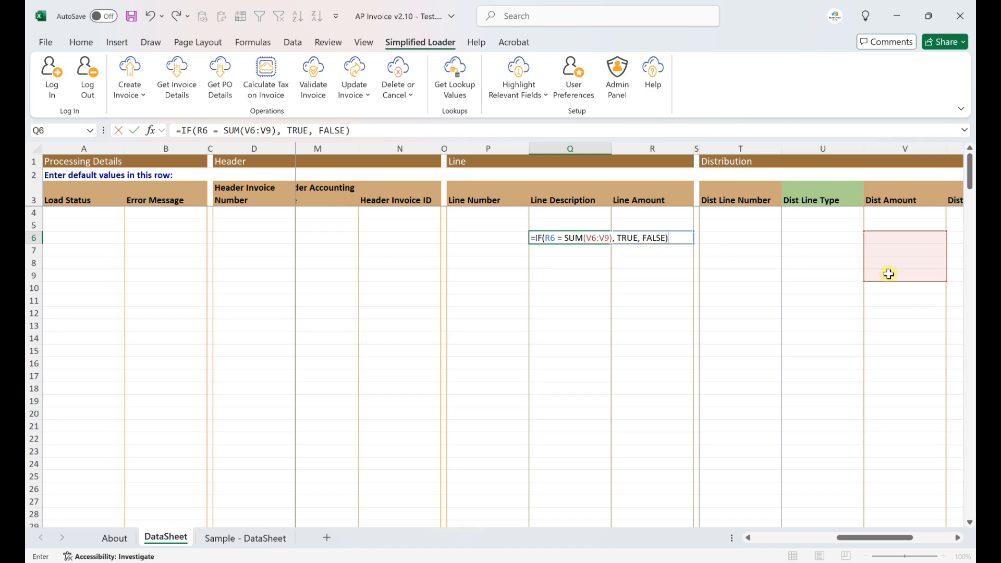
{"action": "key", "text": "Return"}
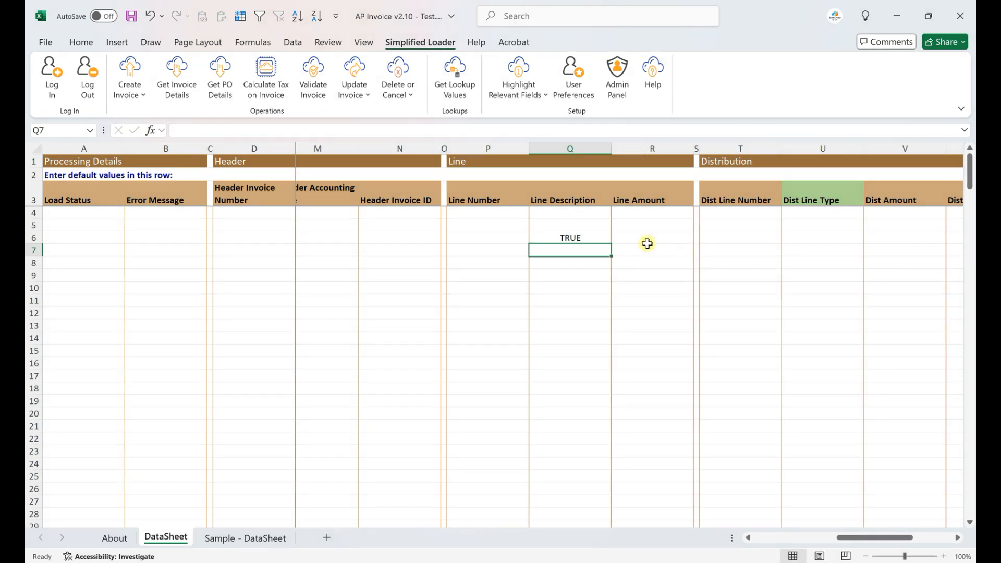
Step: Open the Excel Formula Based - Validate Transaction control from the Admin Panel and convert the formula in cell Q6 to a Simplified Loader formula
{"action": "left_click", "coordinate": [590, 239]}
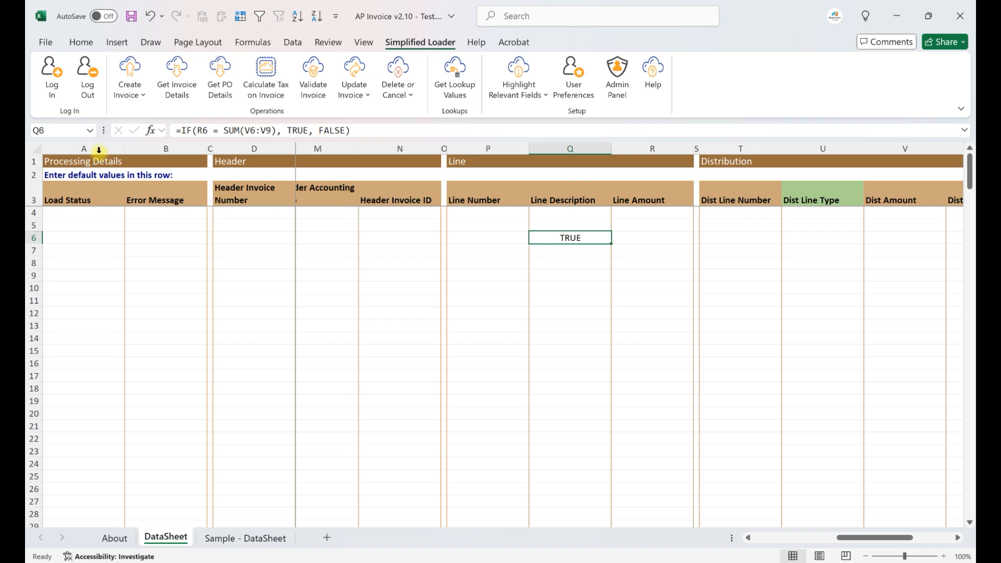
{"action": "left_click", "coordinate": [42, 132]}
{"action": "left_click", "coordinate": [542, 249]}
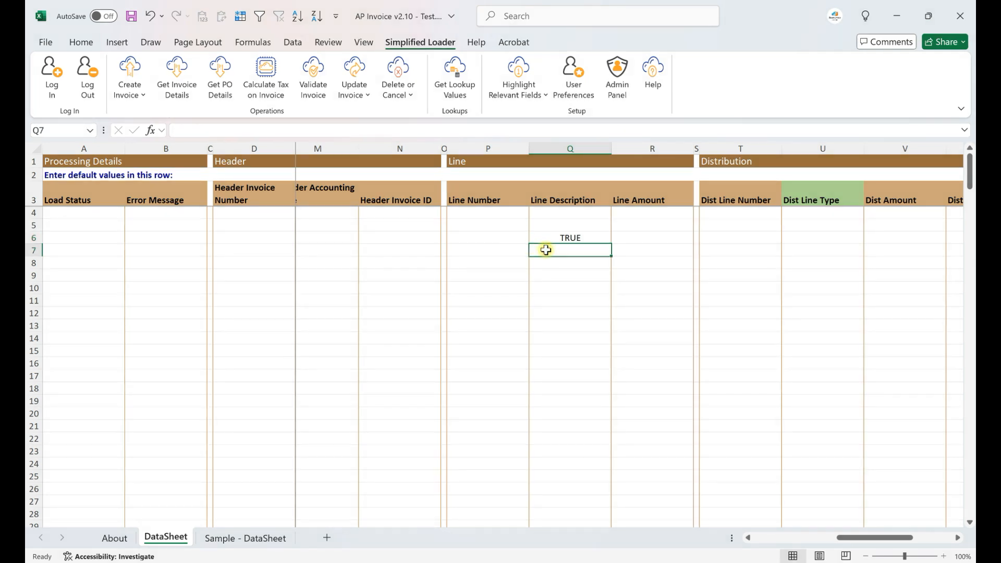
{"action": "left_click", "coordinate": [616, 95]}
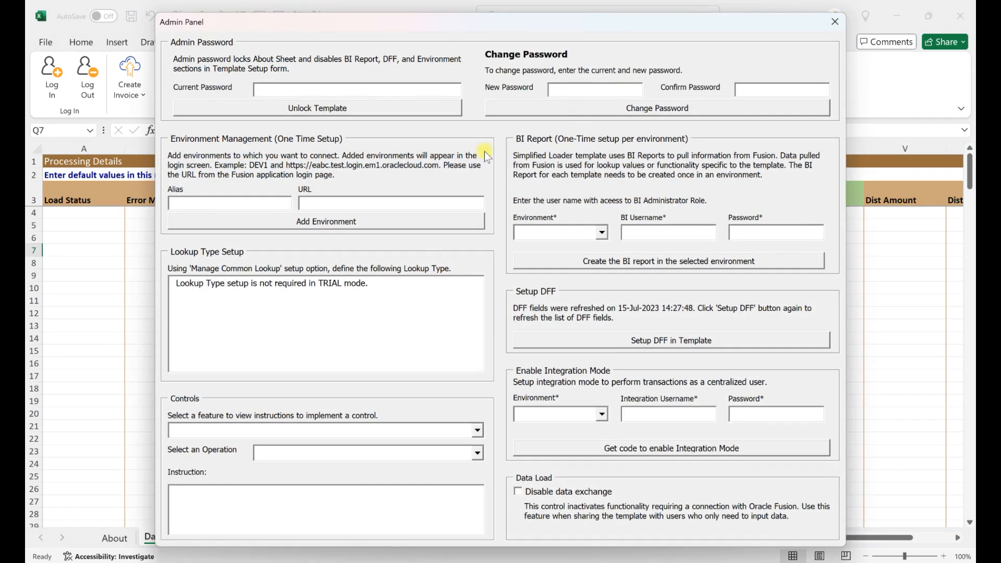
{"action": "left_click", "coordinate": [478, 431]}
{"action": "left_click", "coordinate": [408, 485]}
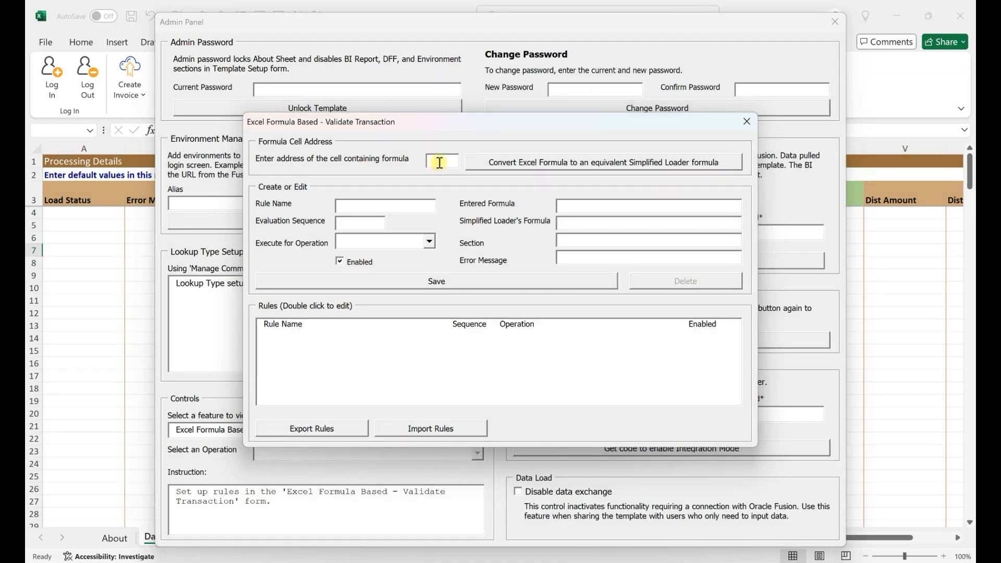
{"action": "type", "text": "Q6"}
{"action": "left_click", "coordinate": [508, 164]}
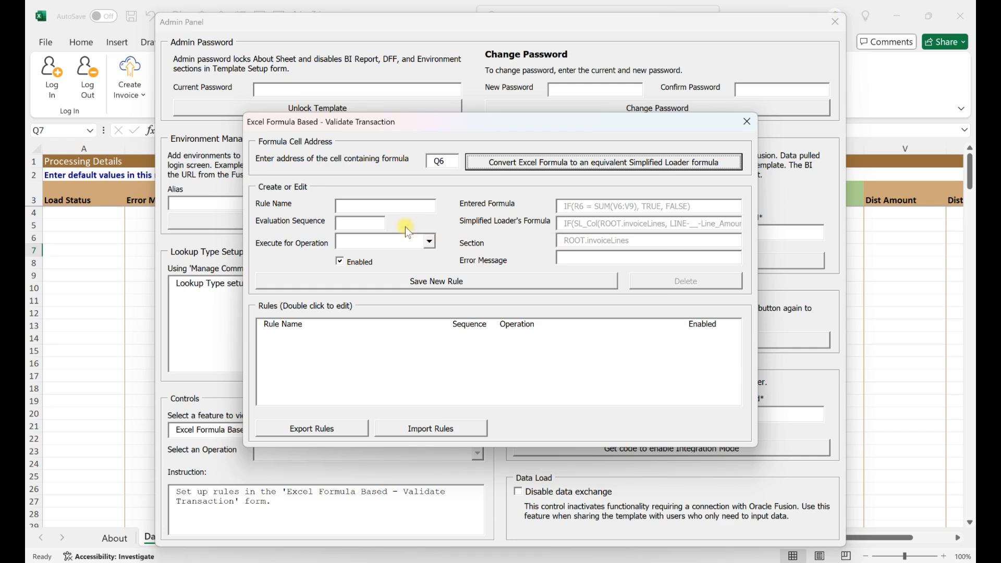
Step: Name the rule "Line Amt Equals Dists", with evaluation sequence 10 and Create Invoice as the operation it executes for
{"action": "left_click", "coordinate": [381, 207]}
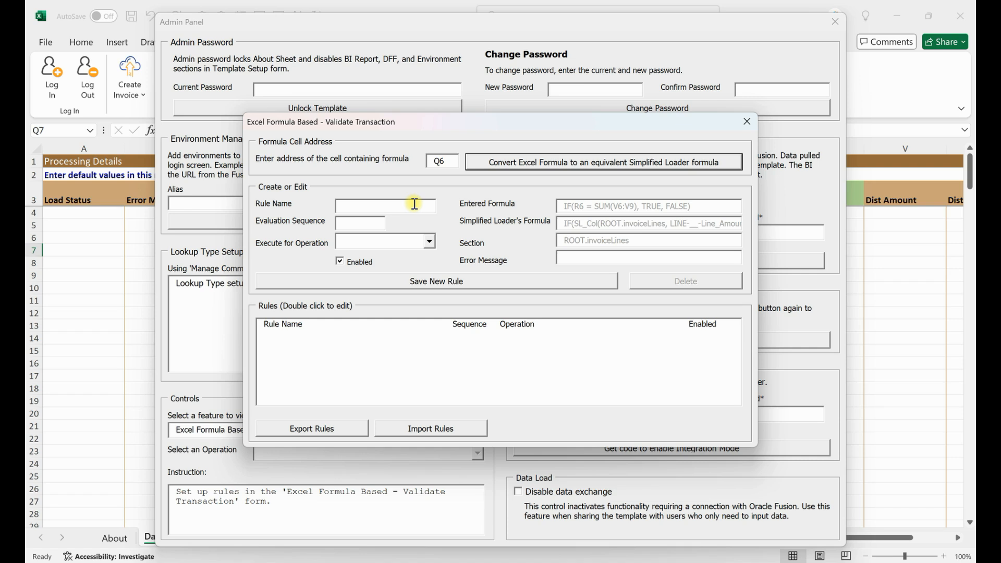
{"action": "type", "text": "Lin"}
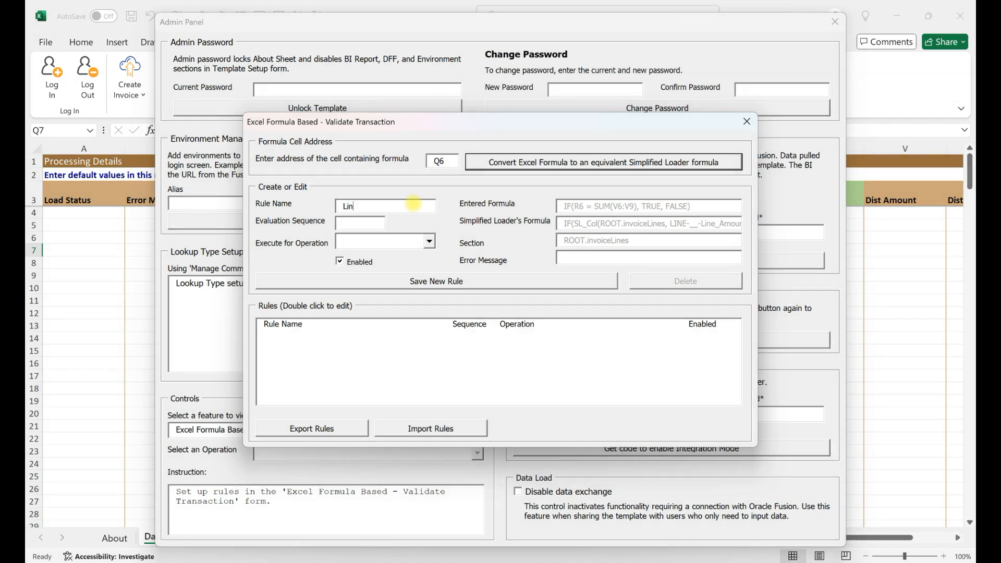
{"action": "type", "text": "e Amt "}
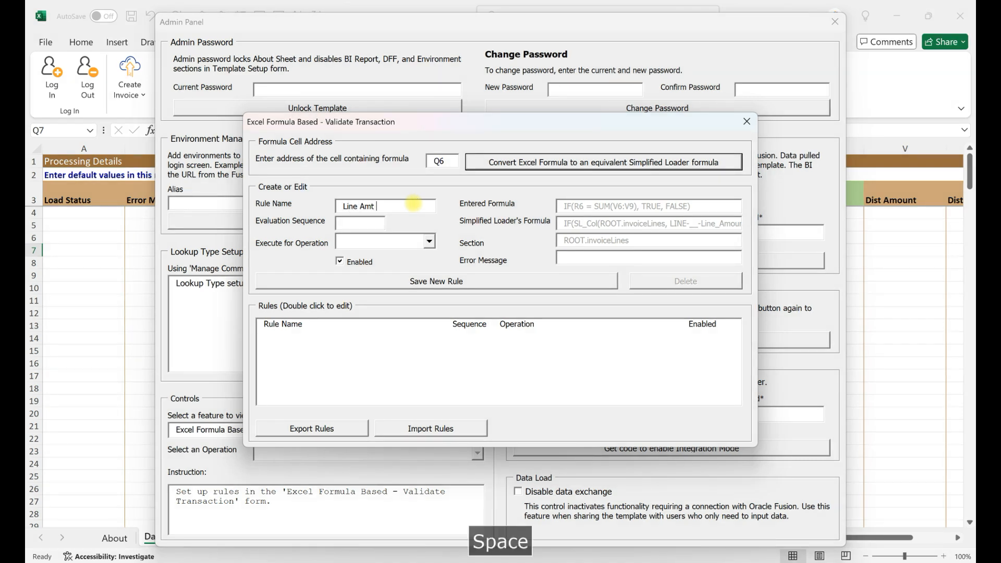
{"action": "type", "text": "Equa"}
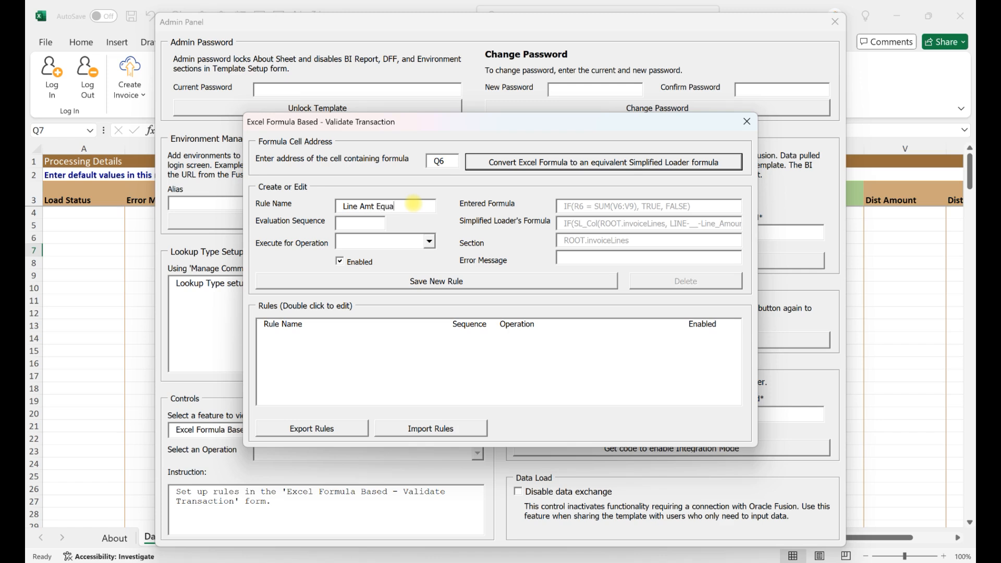
{"action": "type", "text": "ls Dists"}
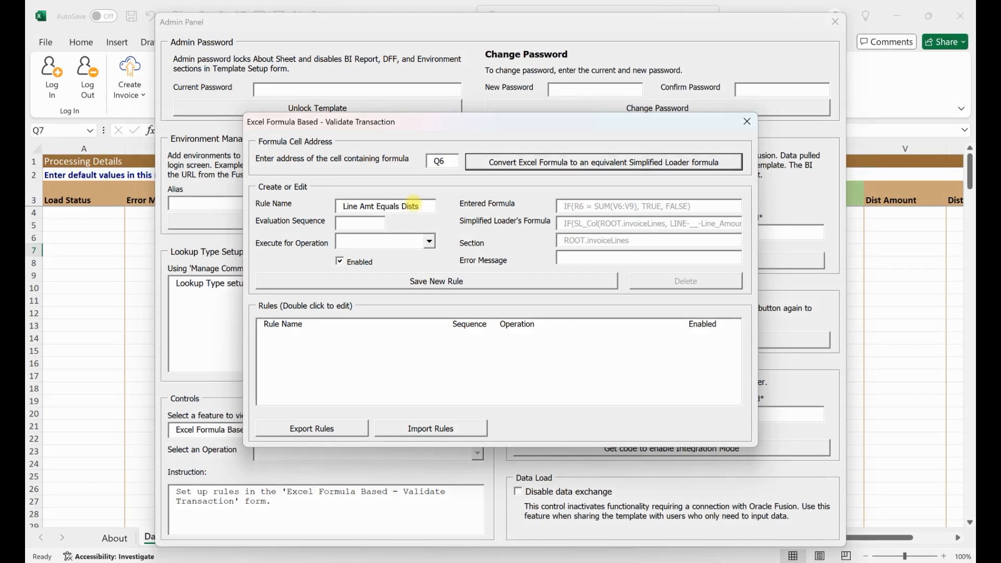
{"action": "left_click", "coordinate": [375, 223]}
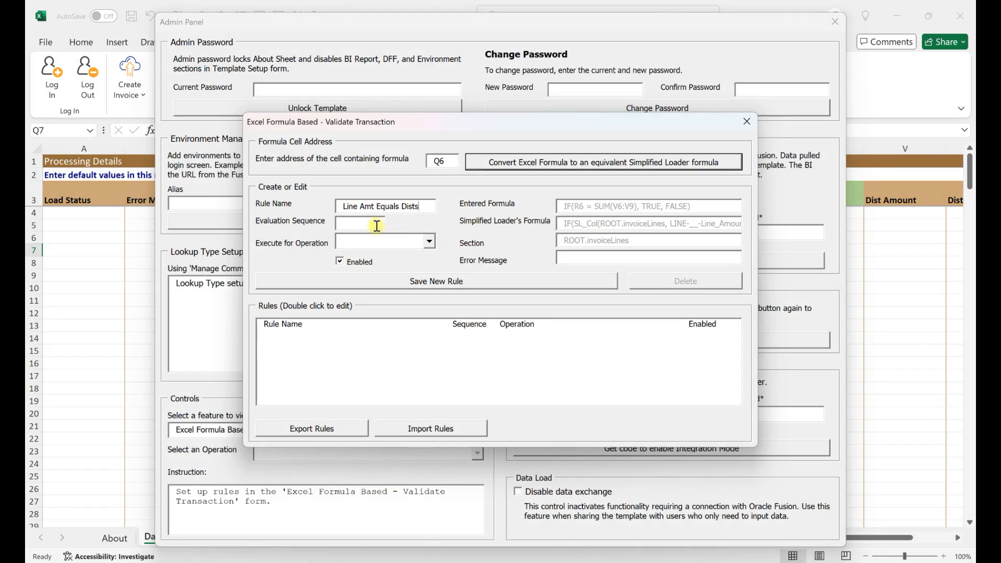
{"action": "type", "text": "10"}
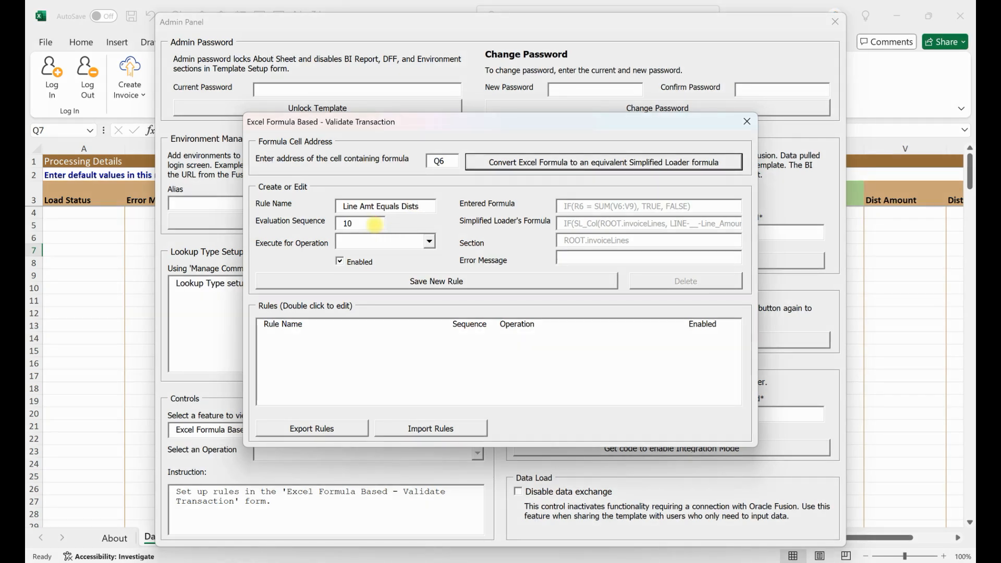
{"action": "left_click", "coordinate": [429, 241]}
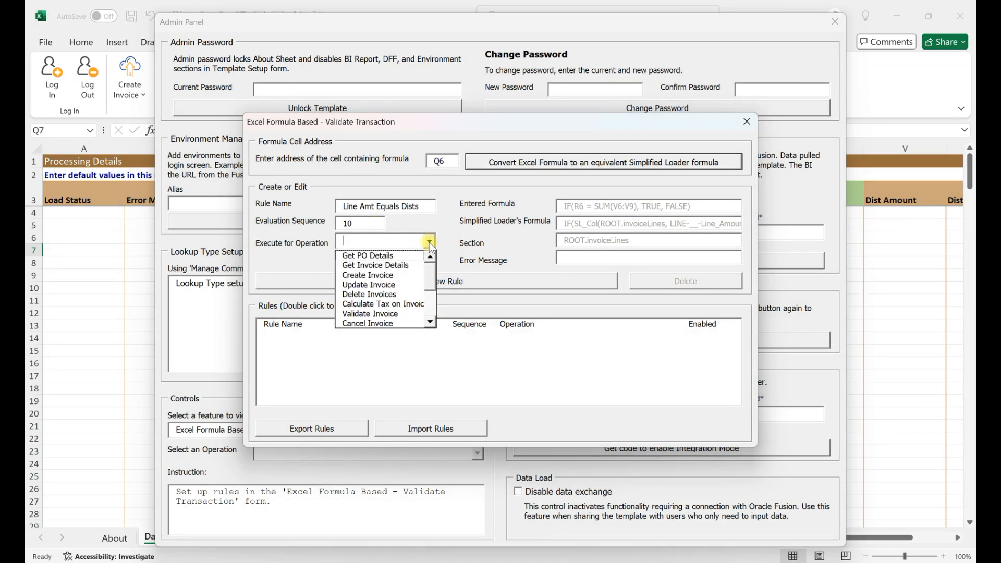
{"action": "left_click", "coordinate": [404, 275]}
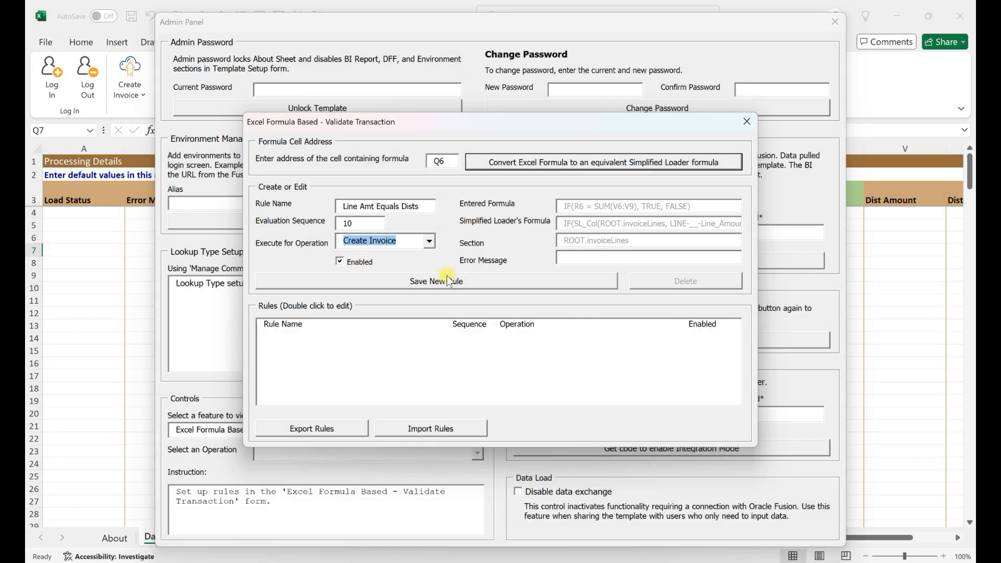
Step: Set the error message to "The Line amount does not equal the sum of Distributions." and save the new rule
{"action": "left_click", "coordinate": [572, 257]}
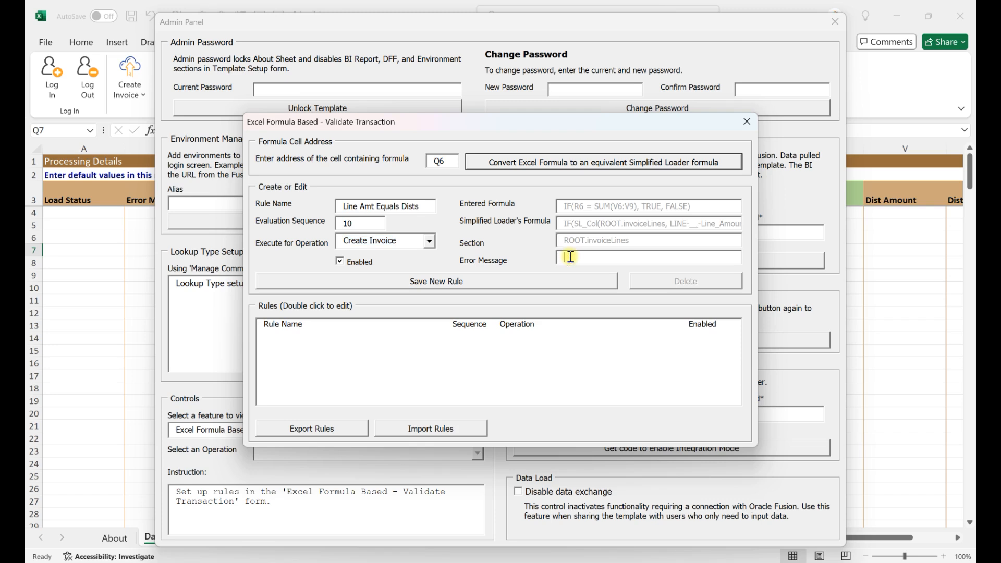
{"action": "type", "text": "The Line amount does not"}
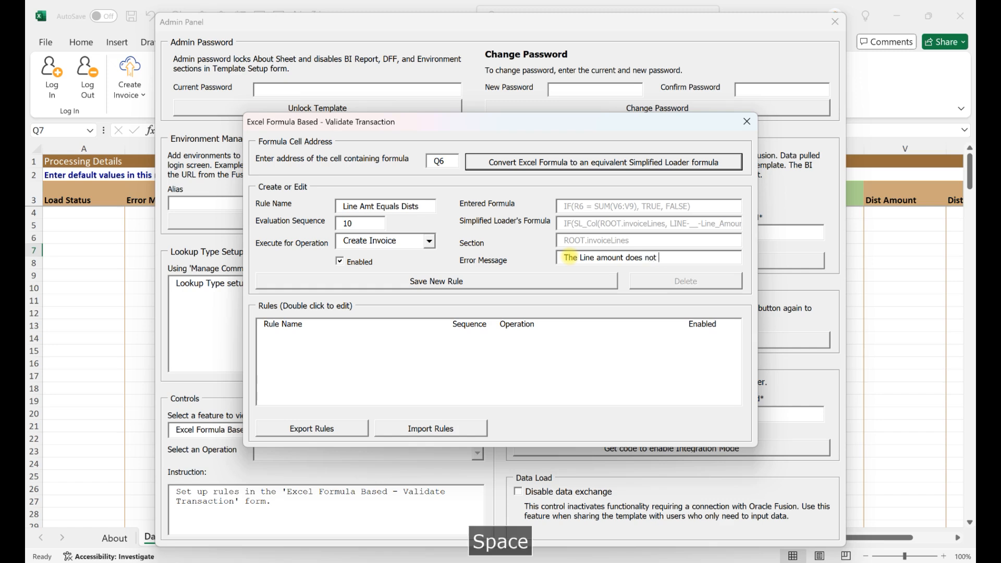
{"action": "type", "text": " equal t"}
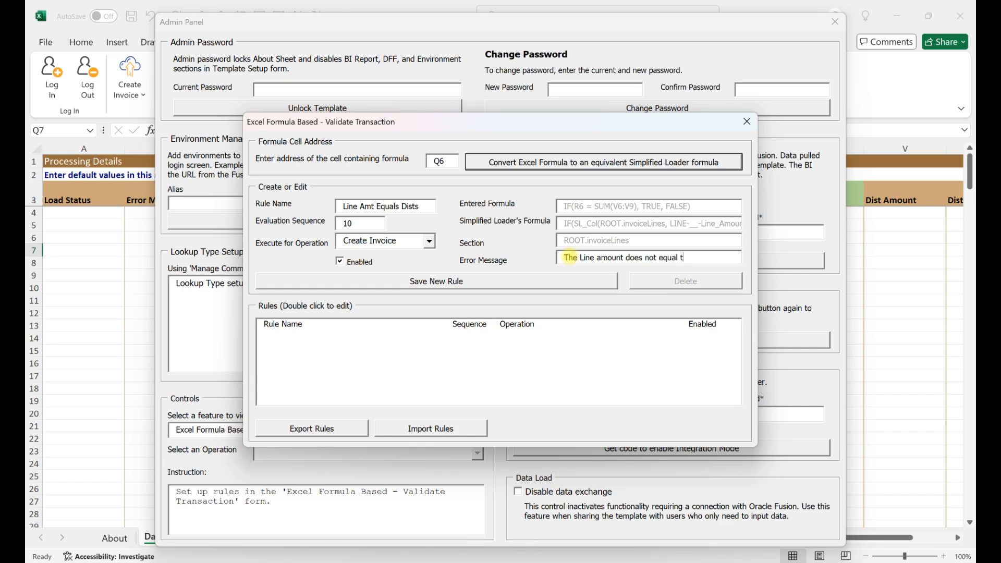
{"action": "type", "text": "he sum "}
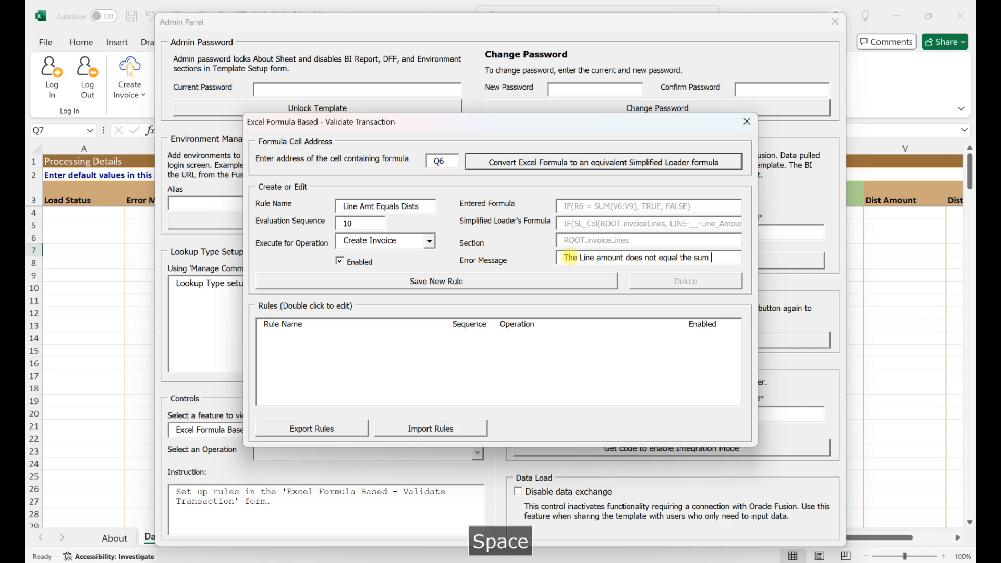
{"action": "type", "text": "of Distr"}
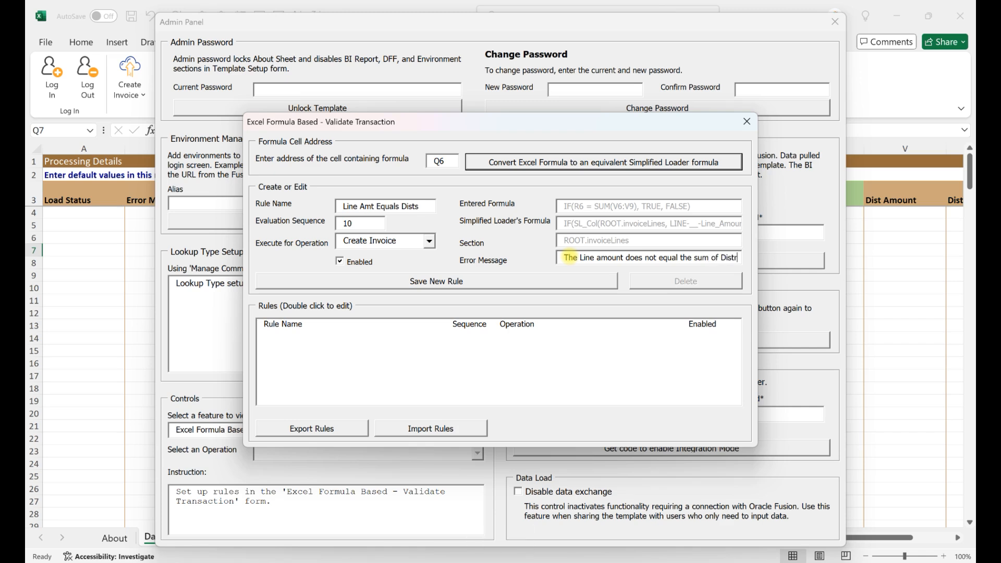
{"action": "type", "text": "ibutions"}
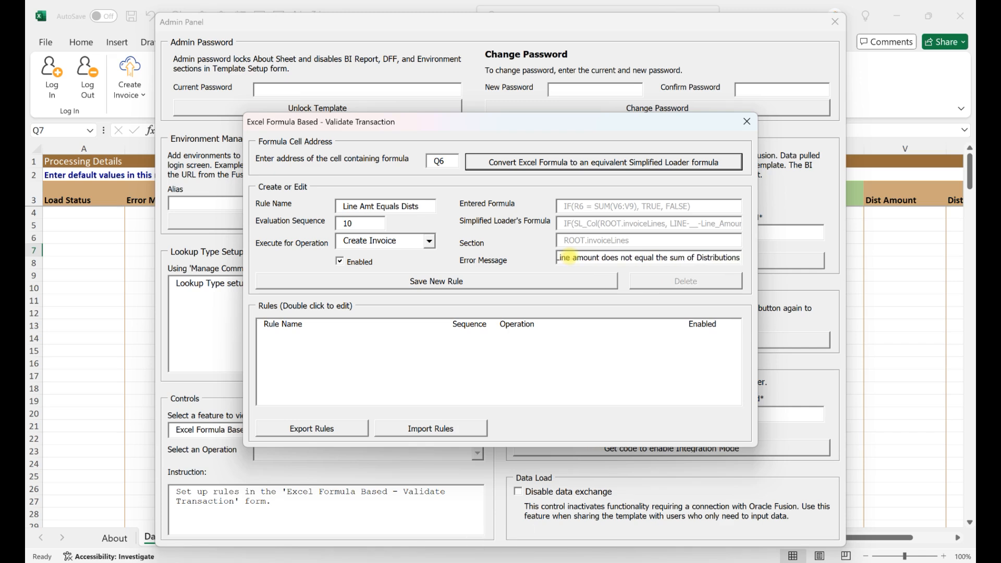
{"action": "type", "text": "."}
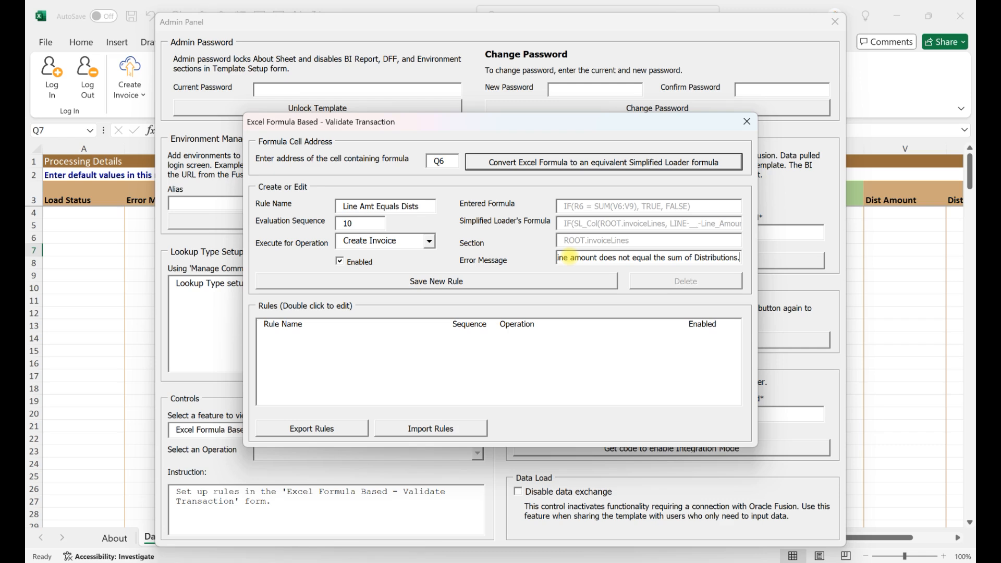
{"action": "left_click", "coordinate": [454, 286]}
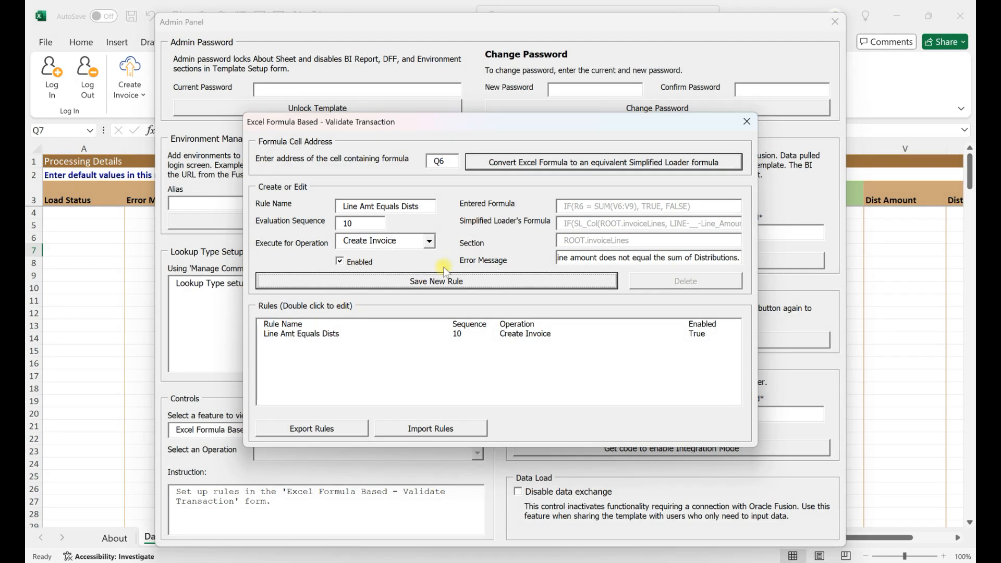
Step: Close the validation rule form and the Admin Panel, and insert a blank column before Header Invoice Source in DataSheet
{"action": "left_click", "coordinate": [756, 126]}
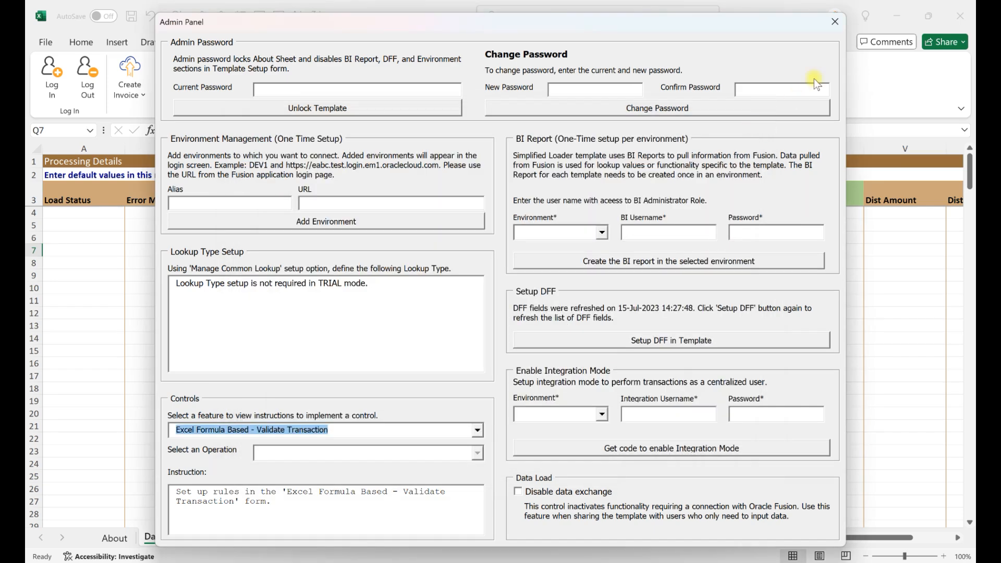
{"action": "left_click", "coordinate": [836, 23]}
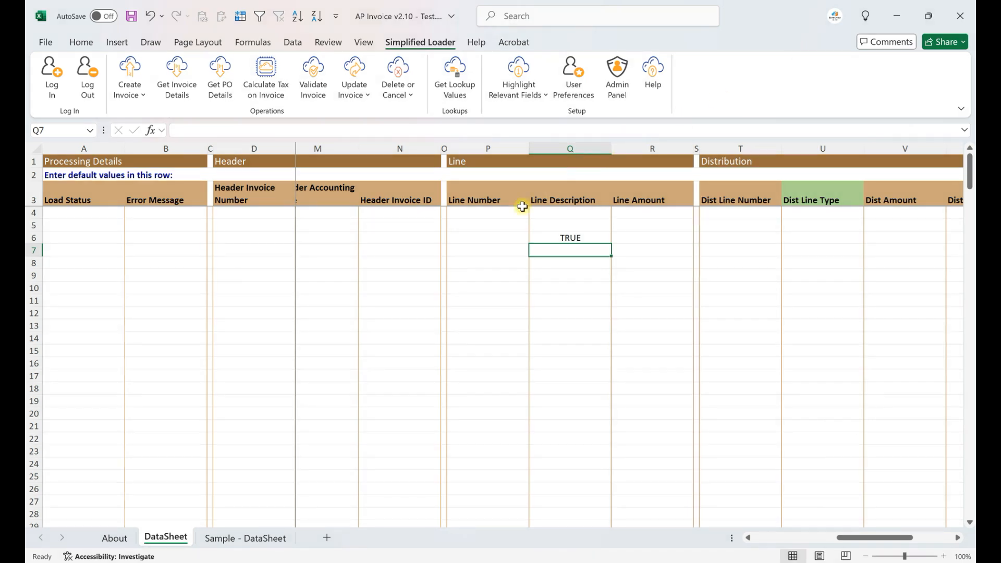
{"action": "left_click", "coordinate": [281, 240]}
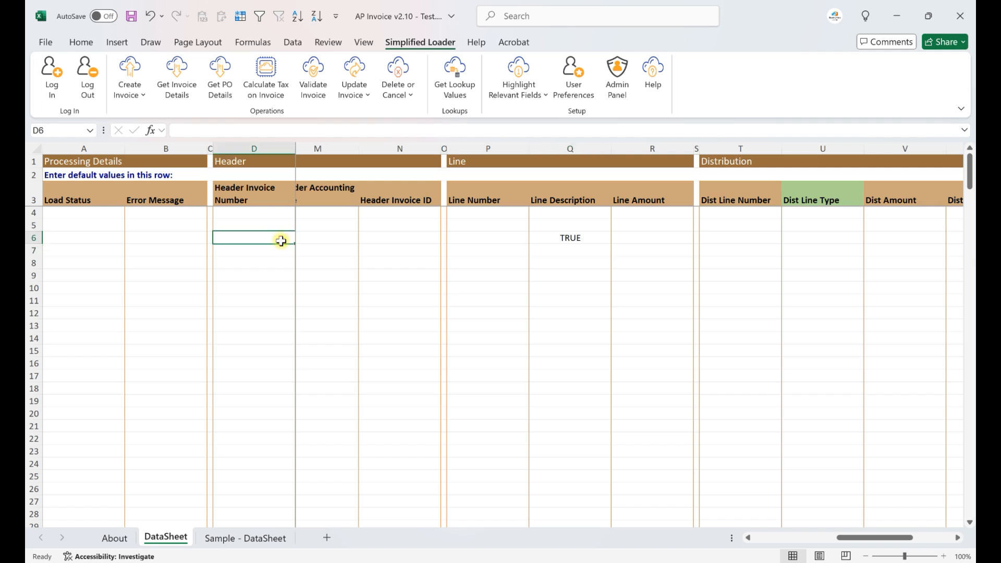
{"action": "key", "text": "Right"}
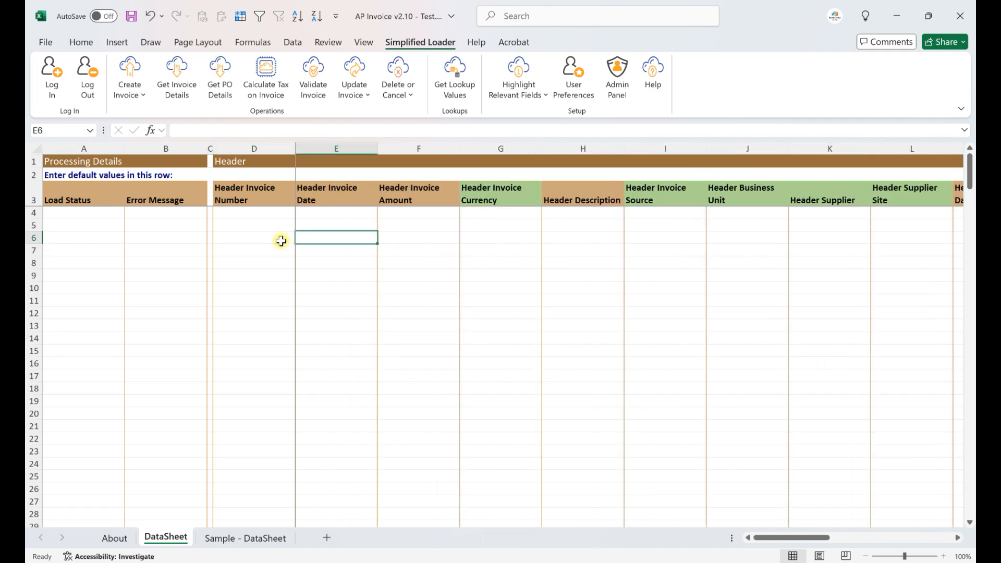
{"action": "left_click", "coordinate": [641, 146]}
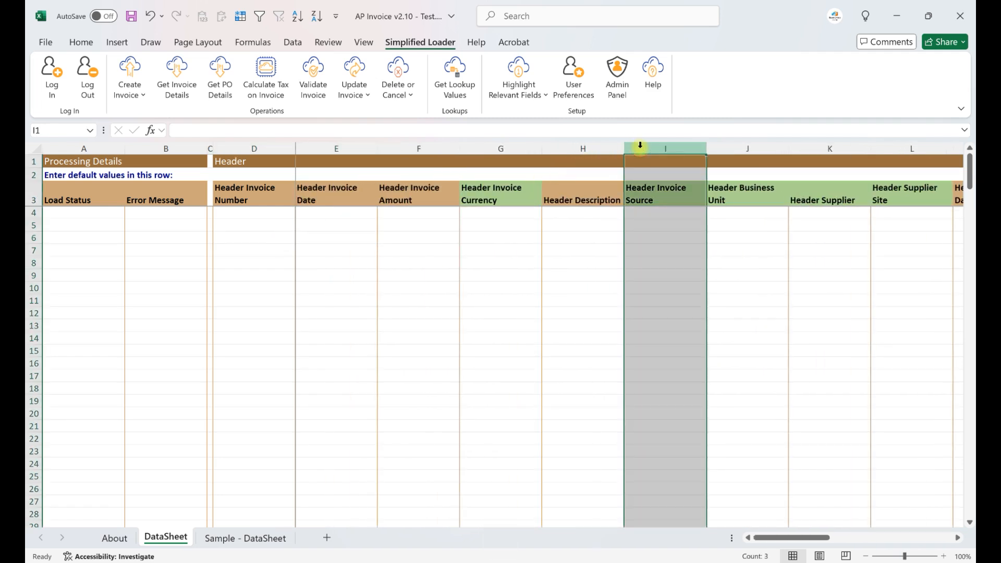
{"action": "right_click", "coordinate": [640, 146]}
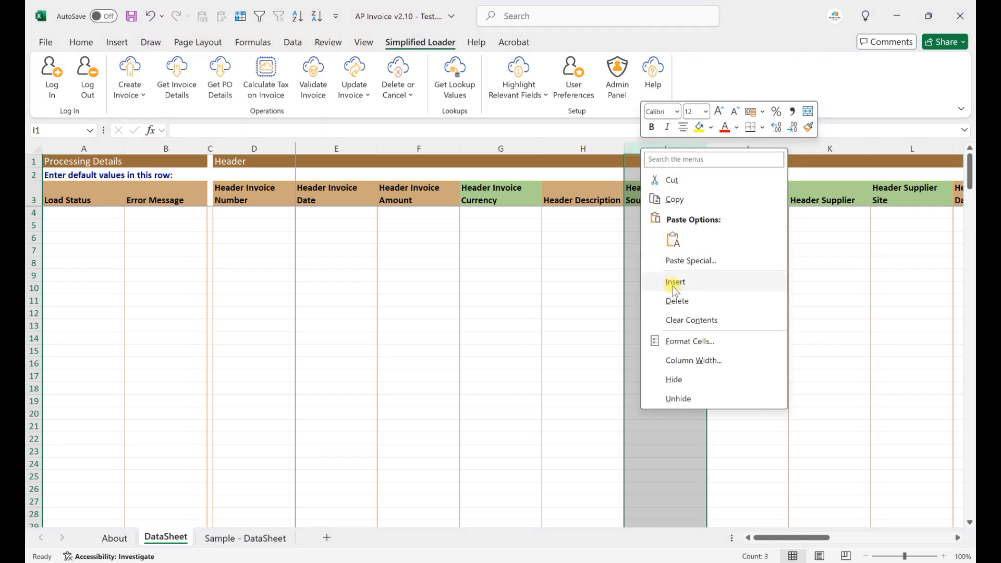
{"action": "left_click", "coordinate": [692, 280]}
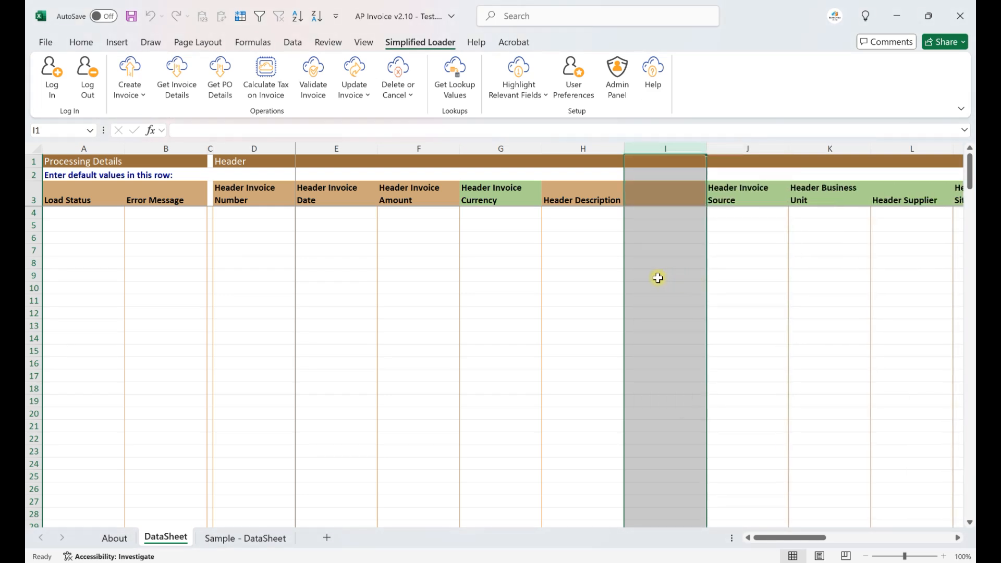
Step: Copy the field name Header Conversion Rate Type from the About sheet and paste it as values into DataSheet header cell I3
{"action": "left_click", "coordinate": [114, 539]}
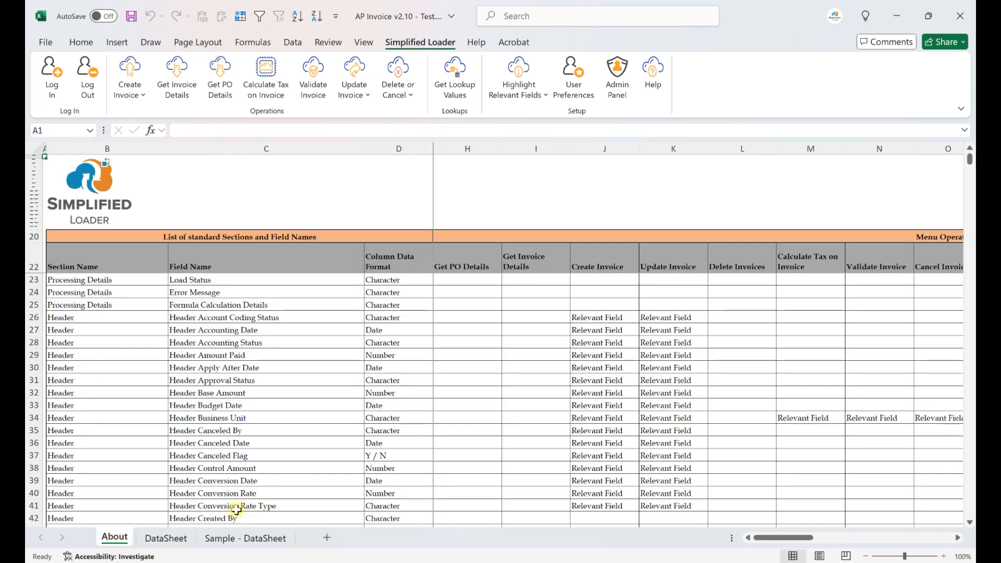
{"action": "left_click", "coordinate": [261, 506]}
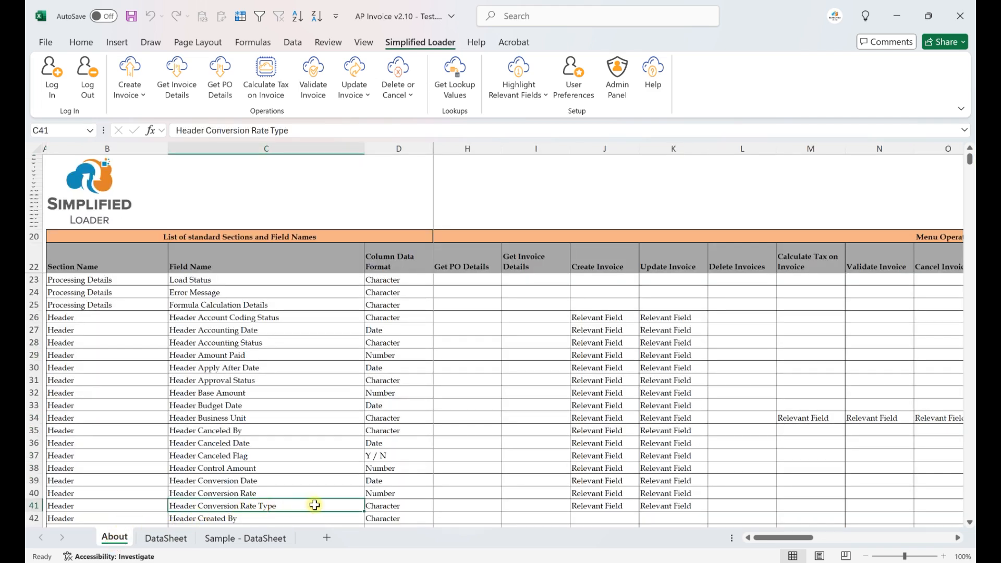
{"action": "key", "text": "ctrl+c"}
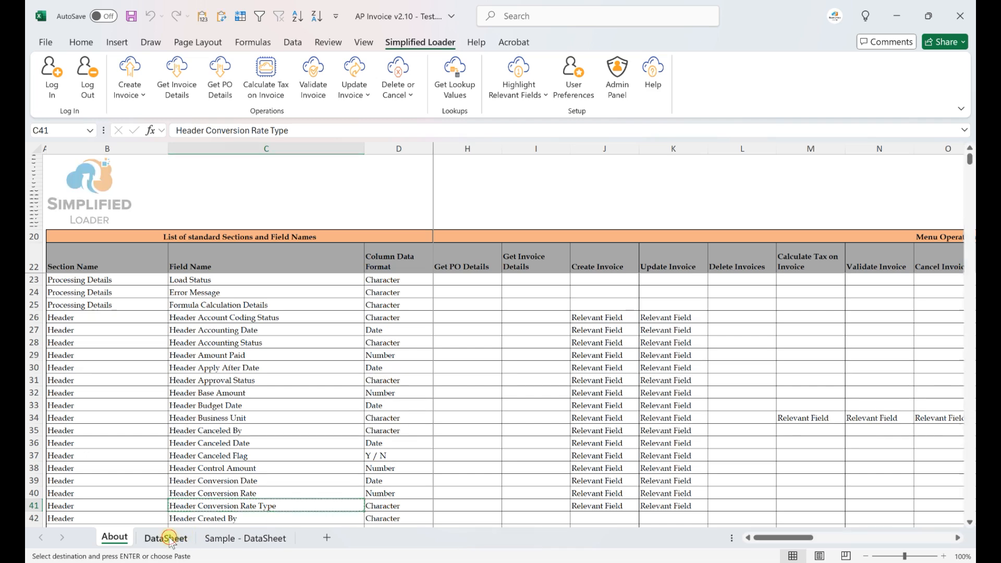
{"action": "left_click", "coordinate": [179, 543]}
{"action": "left_click", "coordinate": [636, 195]}
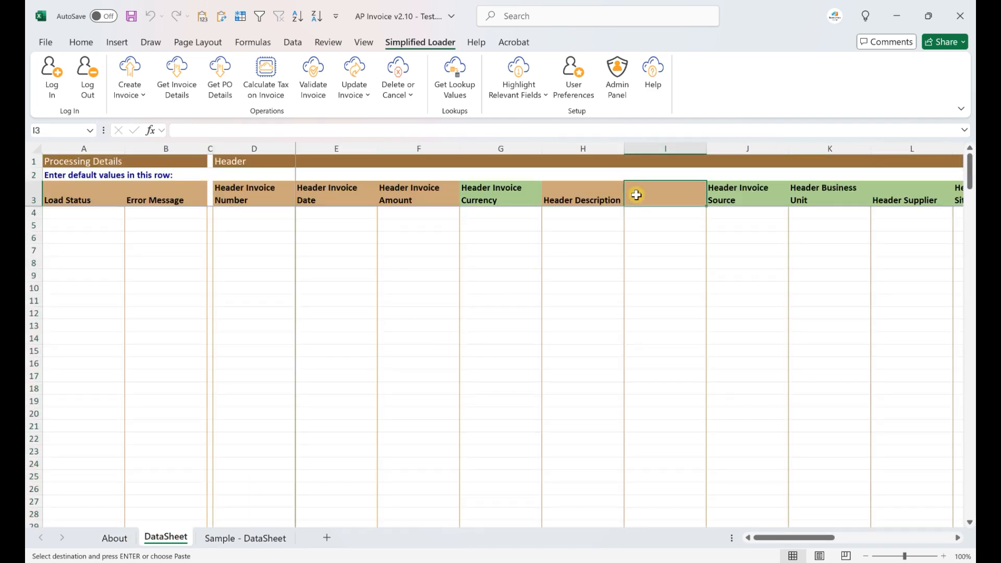
{"action": "right_click", "coordinate": [636, 195]}
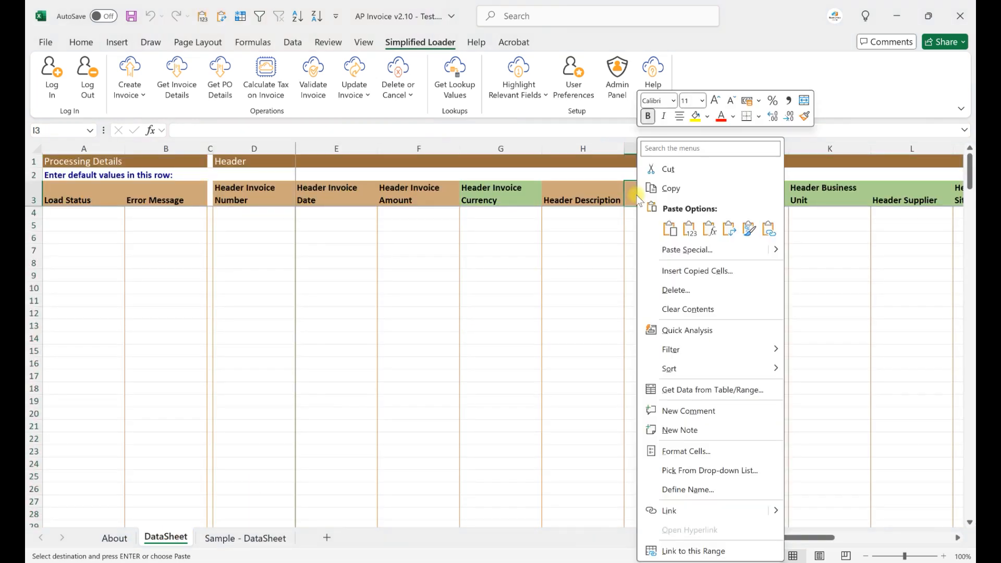
{"action": "left_click", "coordinate": [691, 229]}
Step: Start an IF formula in cell H6 with a nested AND whose first condition is G6 <> "USD"
{"action": "left_click", "coordinate": [566, 237]}
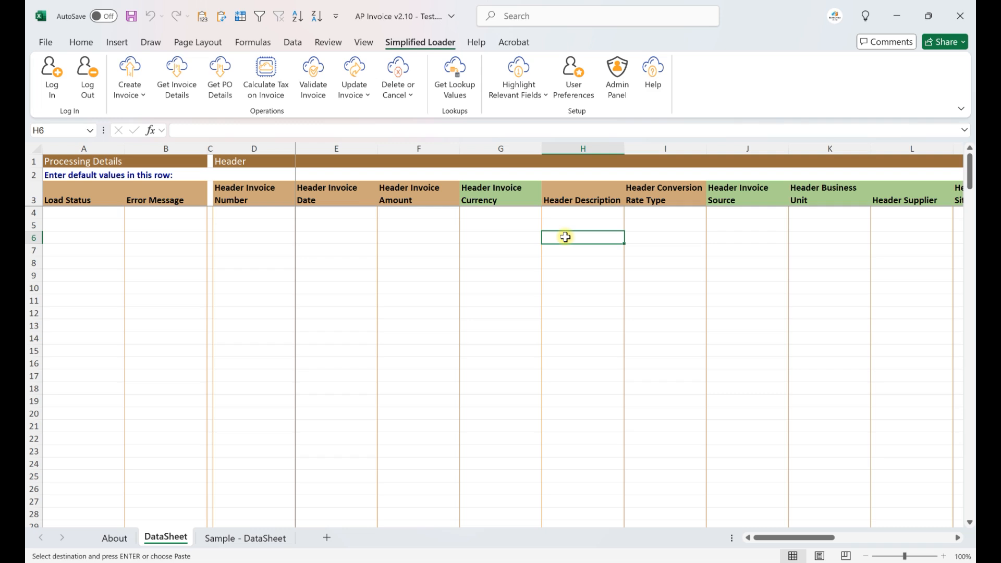
{"action": "type", "text": "=IF"}
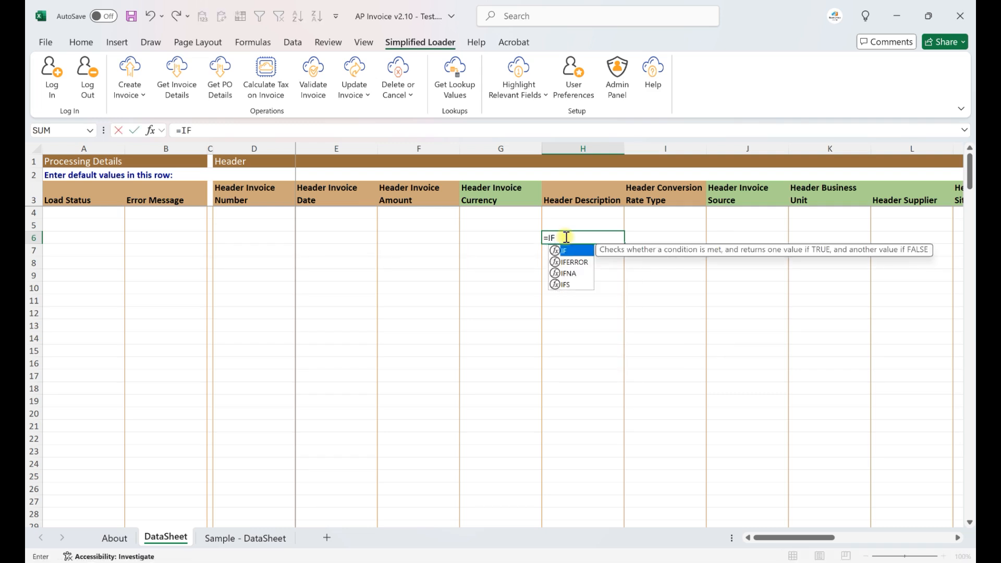
{"action": "key", "text": "Tab"}
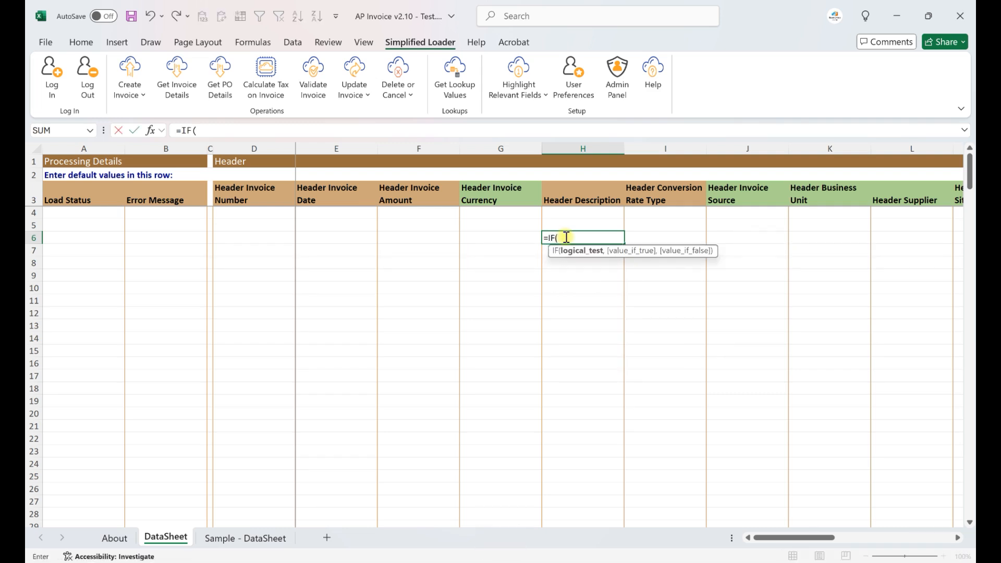
{"action": "type", "text": "AND"}
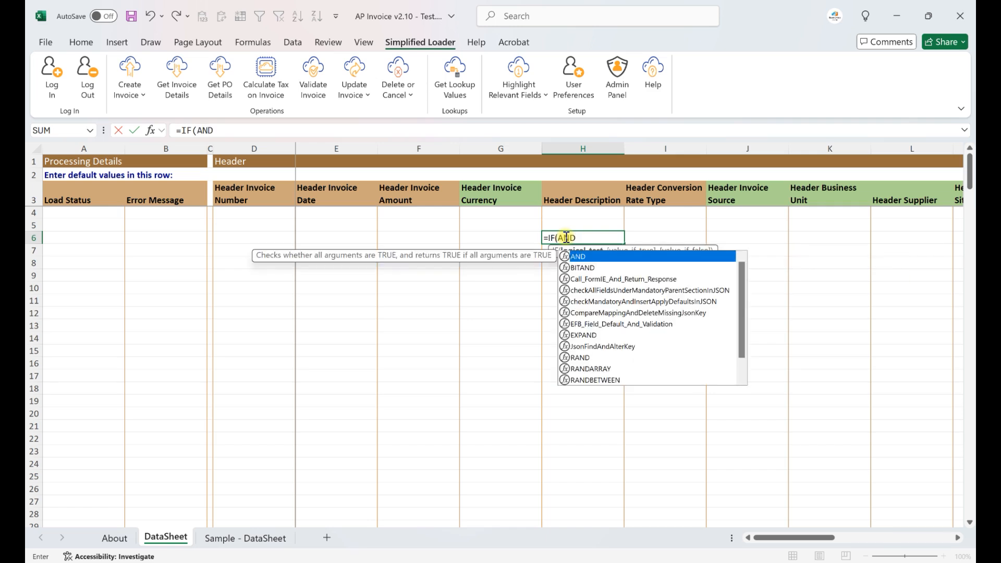
{"action": "key", "text": "Tab"}
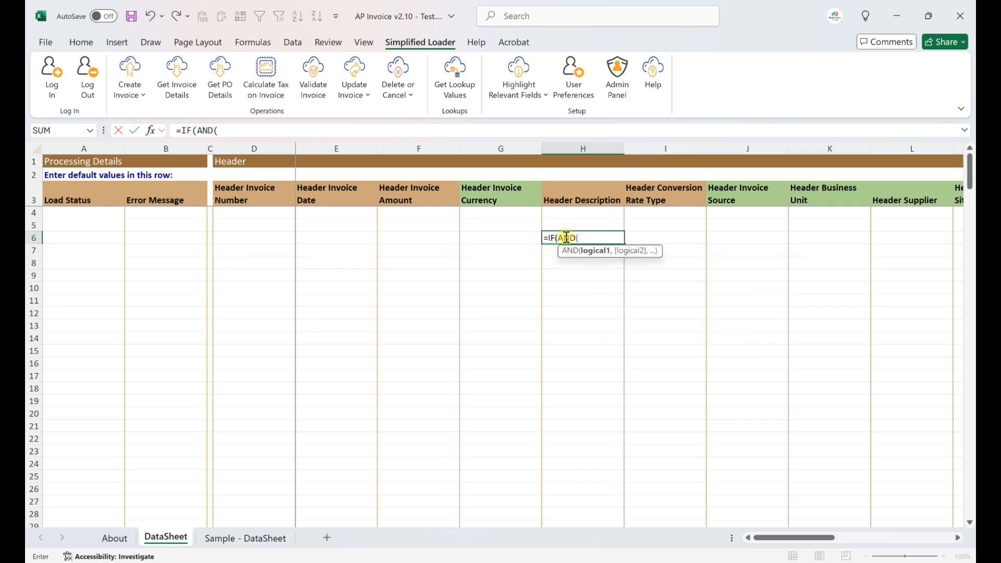
{"action": "left_click", "coordinate": [511, 239]}
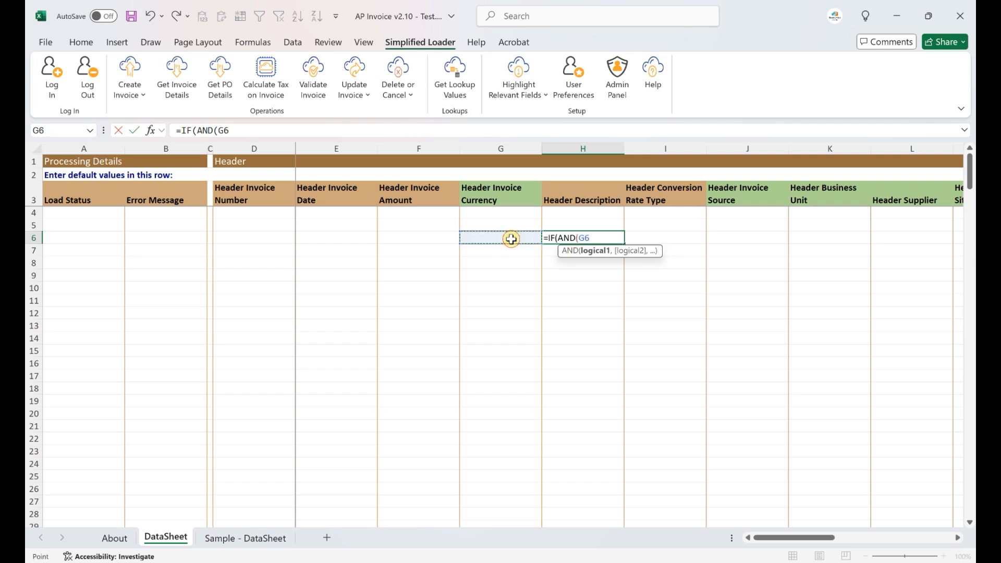
{"action": "type", "text": "<"}
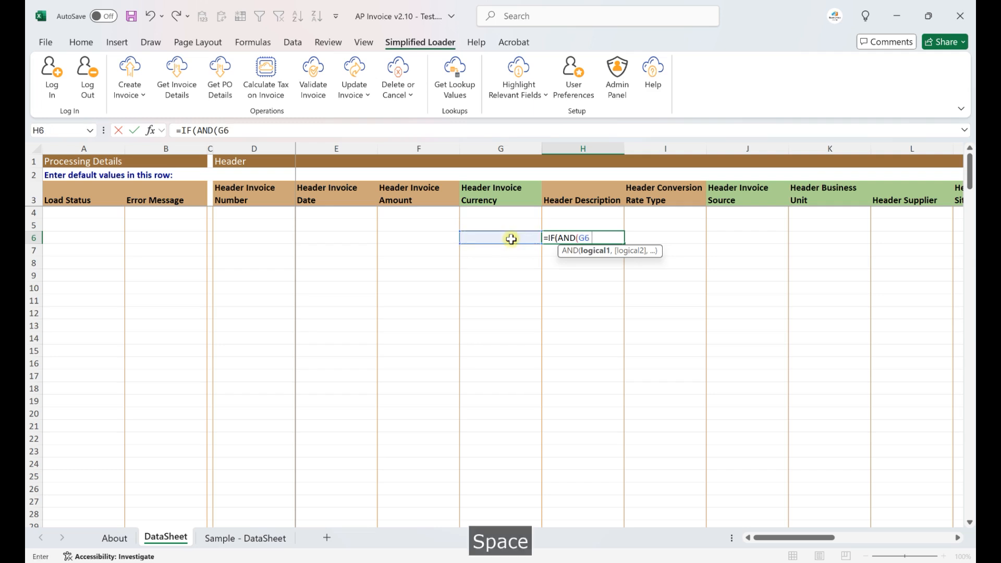
{"action": "type", "text": "> \"USD"}
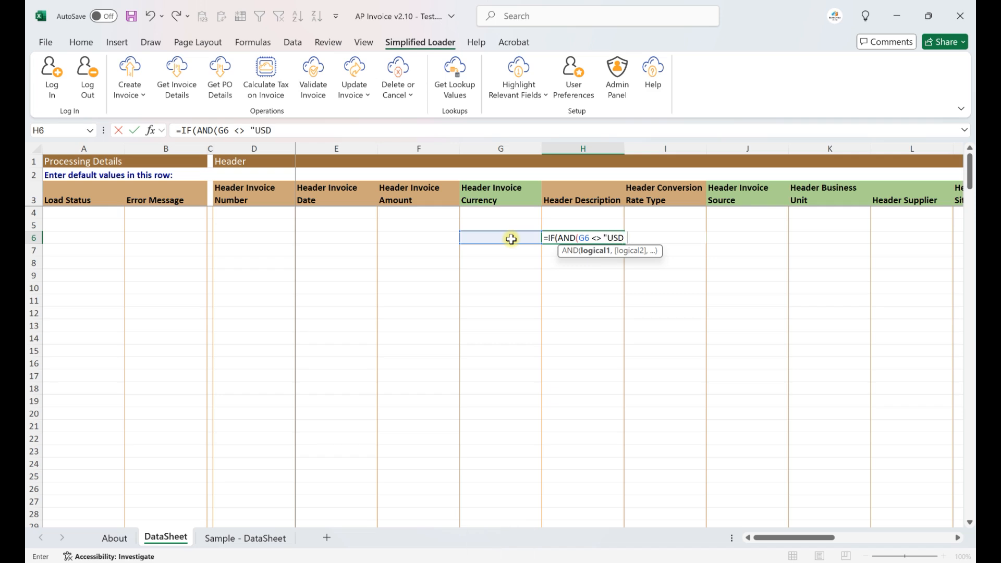
{"action": "type", "text": "\","}
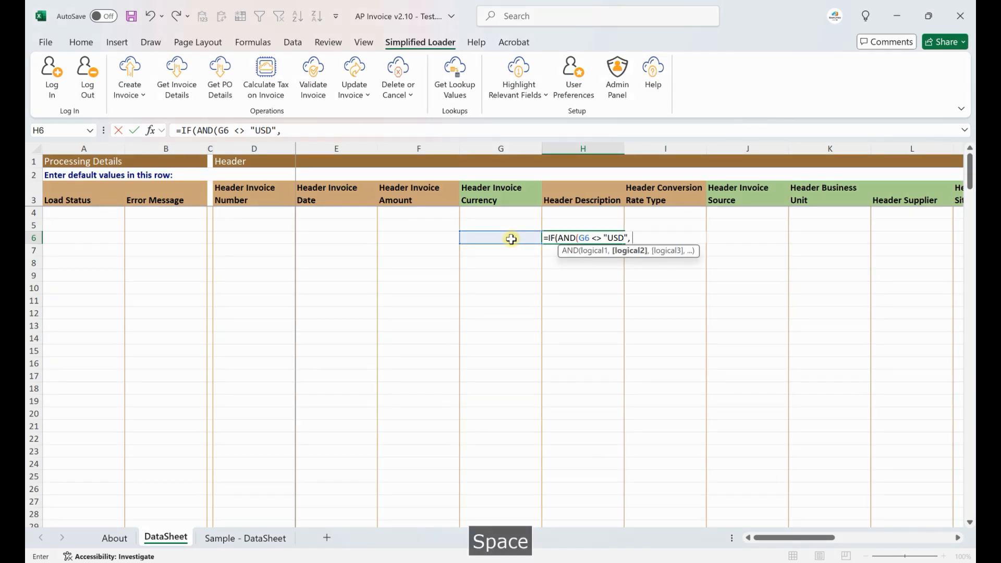
Step: Add I6 = "" as the second AND condition in the H6 formula and close the AND function
{"action": "left_click", "coordinate": [679, 225]}
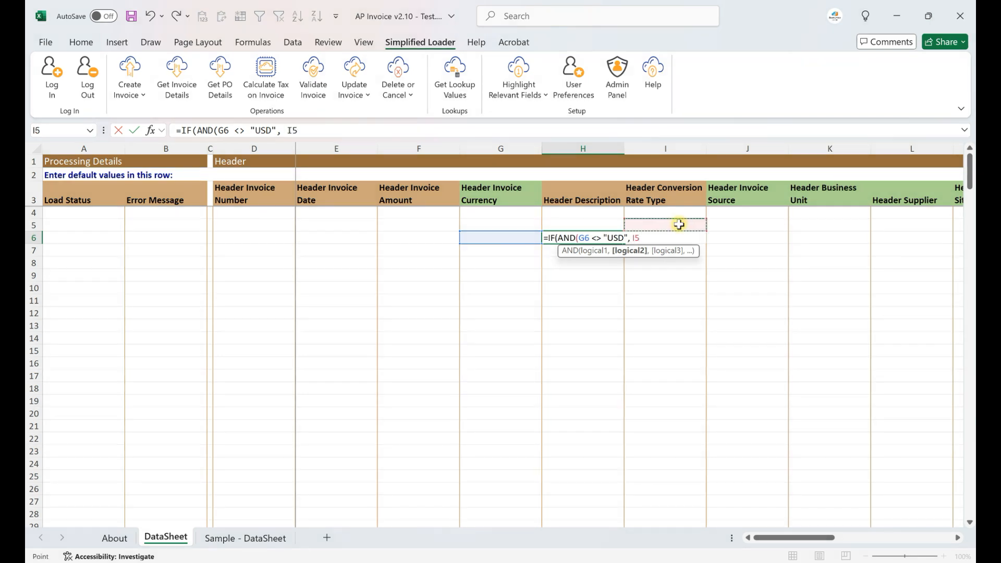
{"action": "key", "text": "Down"}
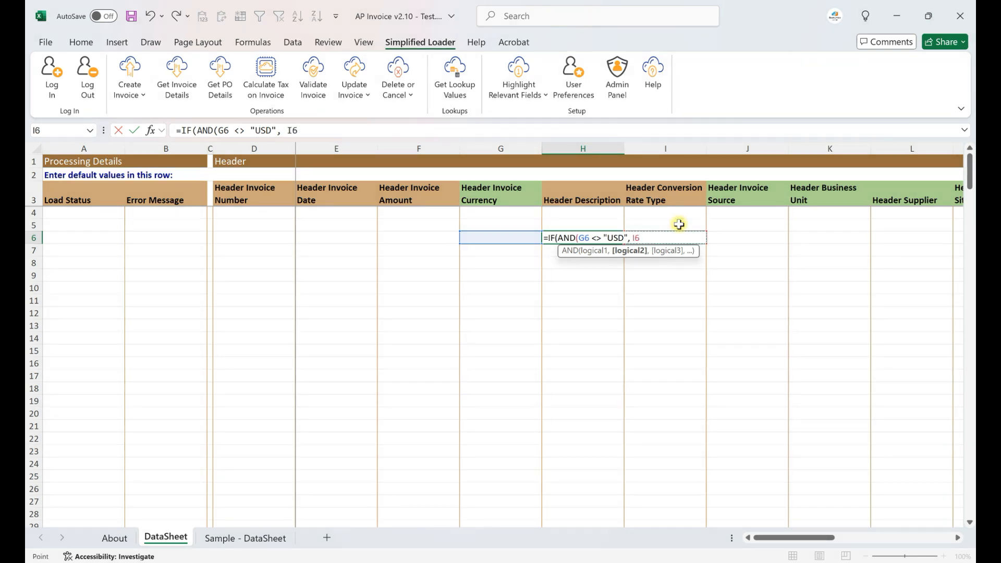
{"action": "type", "text": "= "}
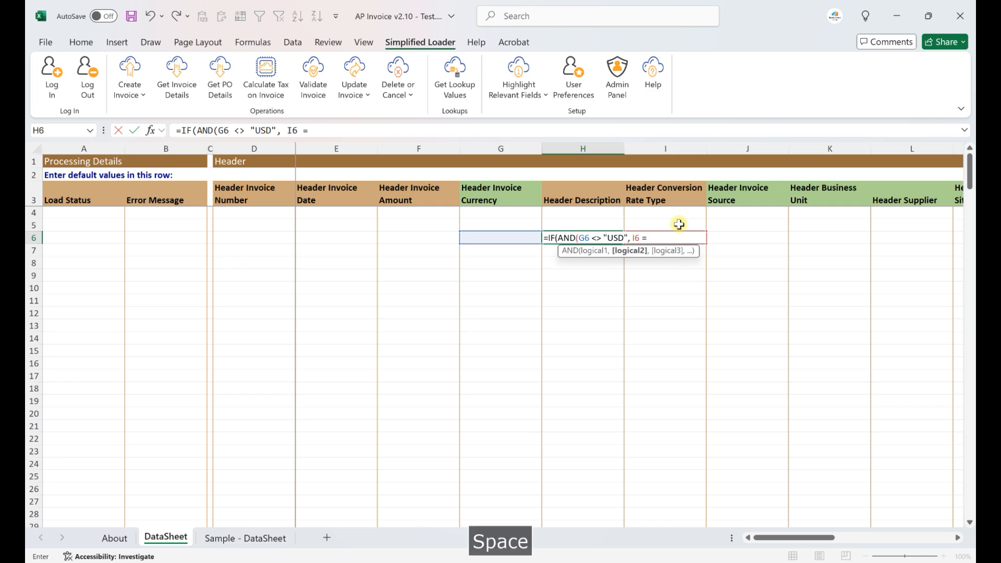
{"action": "type", "text": "\"\""}
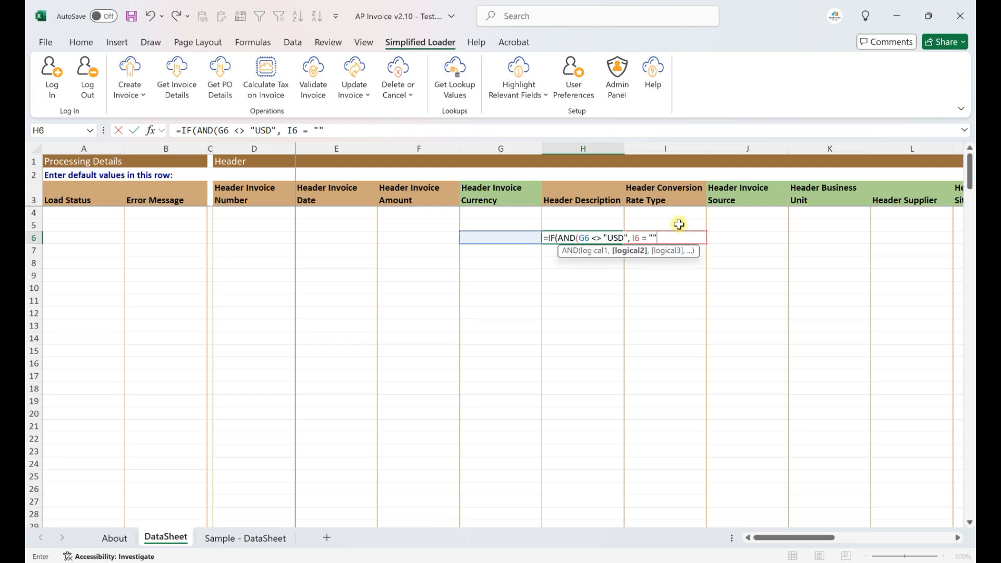
{"action": "type", "text": ")"}
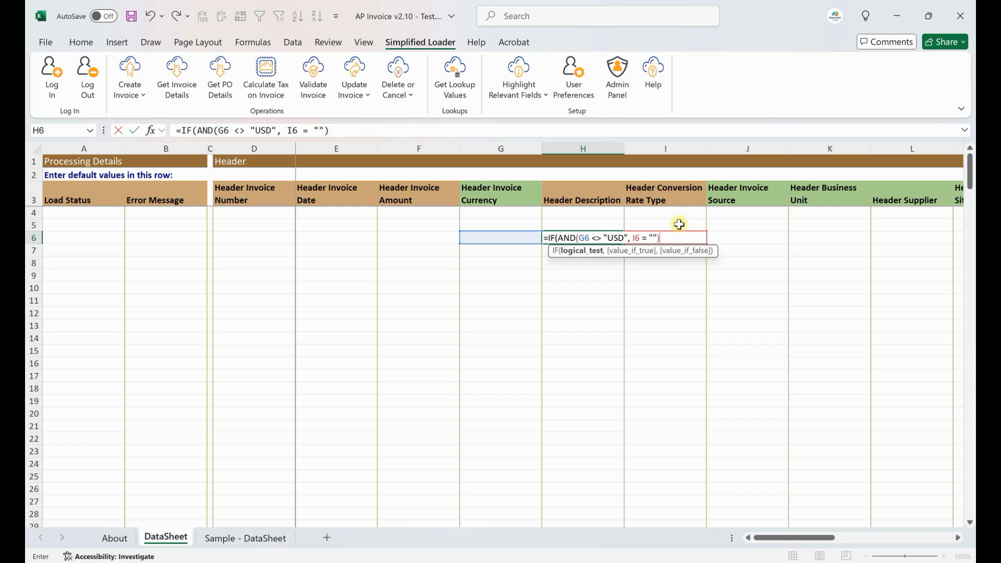
Step: Complete the H6 formula with FALSE as the value if true and TRUE as the value if false, and enter it
{"action": "type", "text": ","}
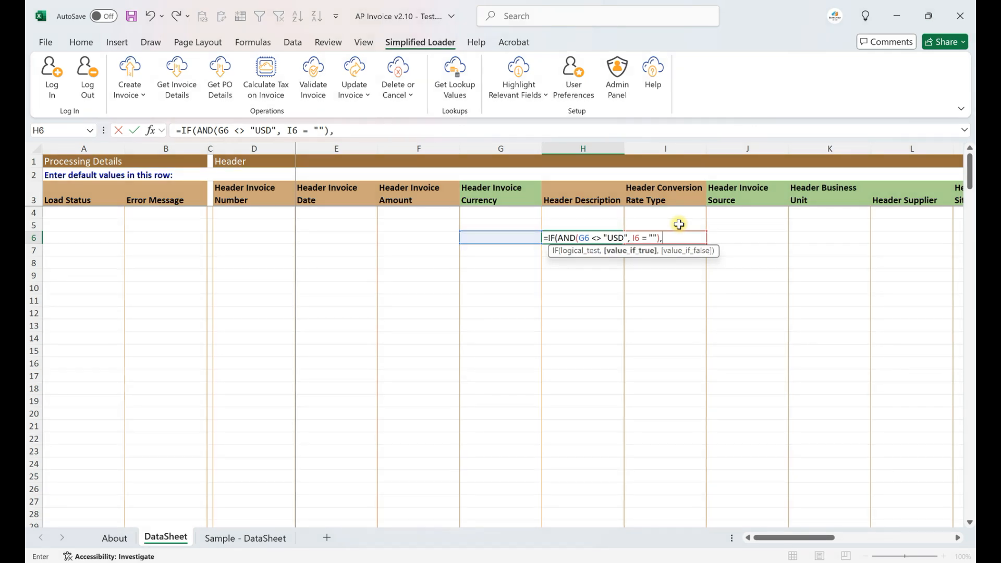
{"action": "type", "text": " FALSE"}
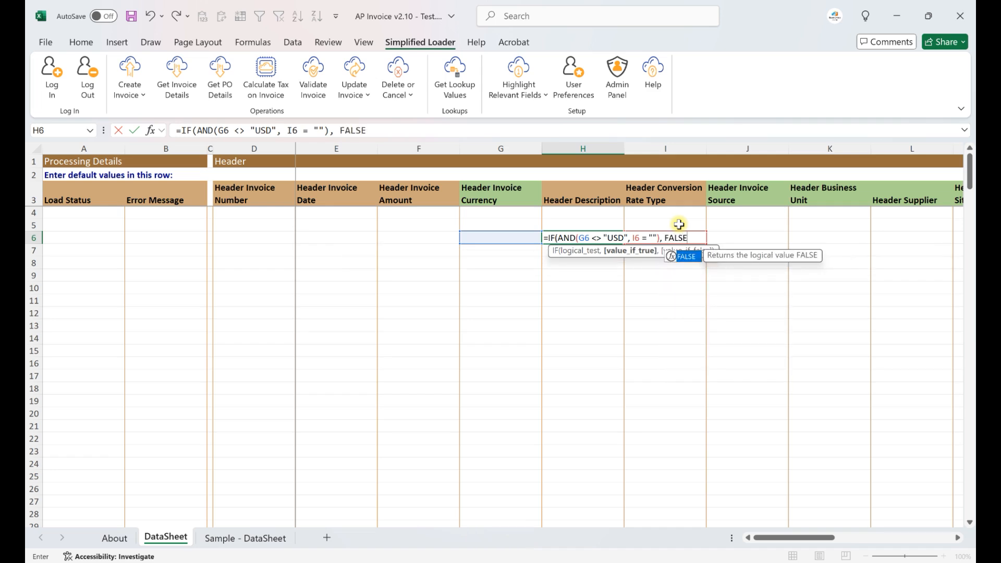
{"action": "key", "text": "Tab"}
{"action": "type", "text": ", "}
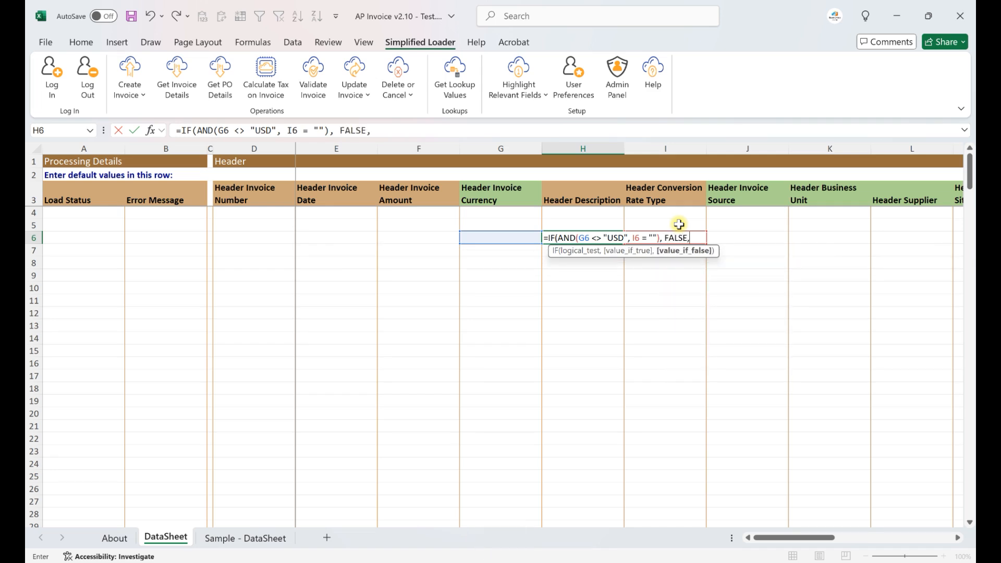
{"action": "type", "text": "TRUE)"}
{"action": "key", "text": "Return"}
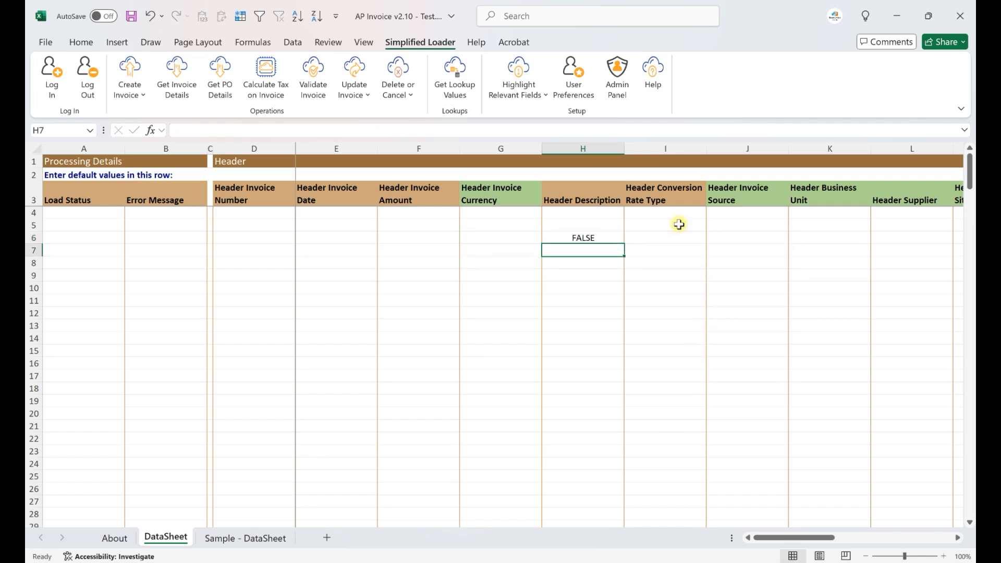
Step: Check the formula in cell H6 and open the Excel Formula Based - Validate Transaction control in the Admin Panel
{"action": "left_click", "coordinate": [603, 236]}
{"action": "left_click", "coordinate": [44, 131]}
{"action": "left_click", "coordinate": [579, 249]}
{"action": "left_click", "coordinate": [596, 236]}
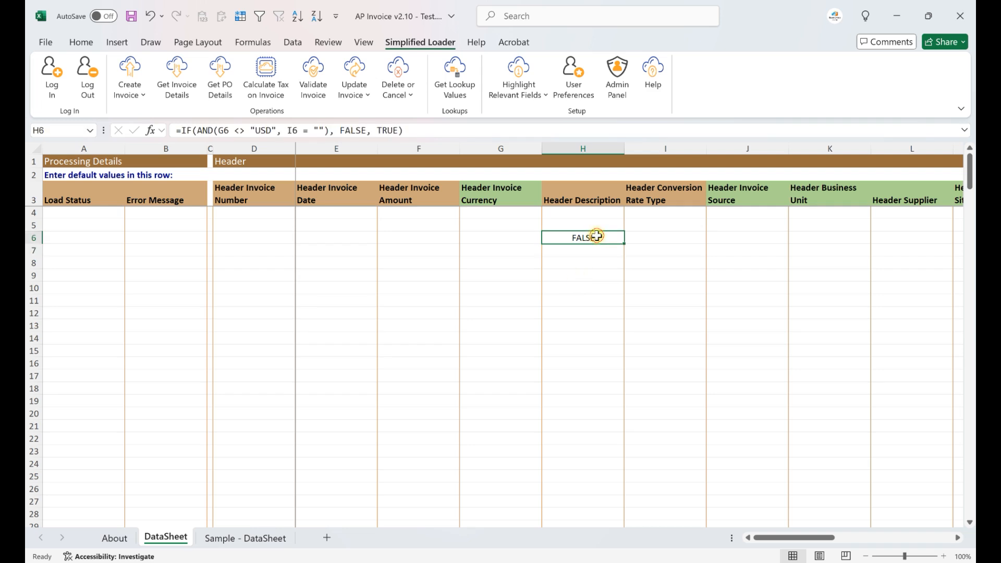
{"action": "left_click", "coordinate": [618, 78]}
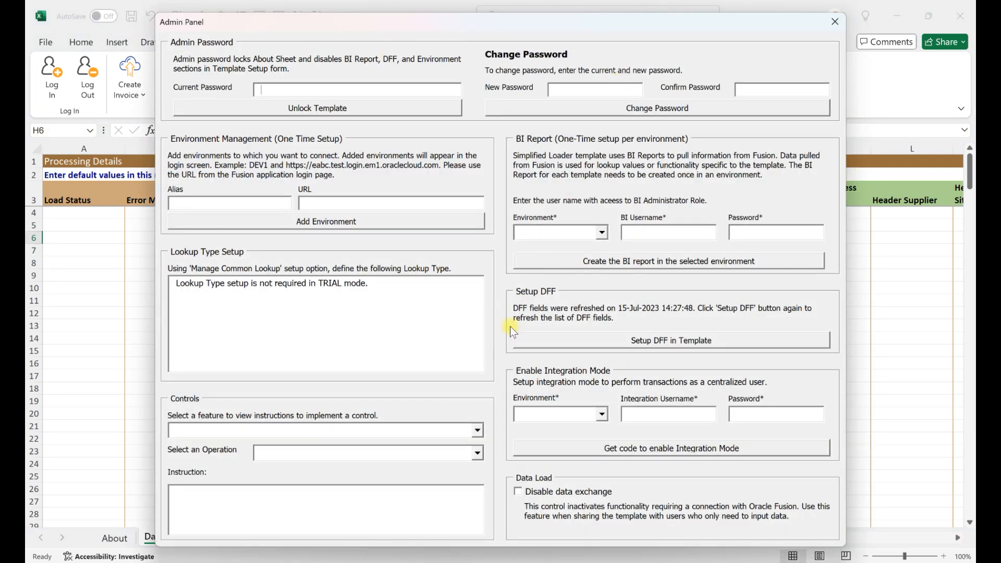
{"action": "left_click", "coordinate": [475, 431]}
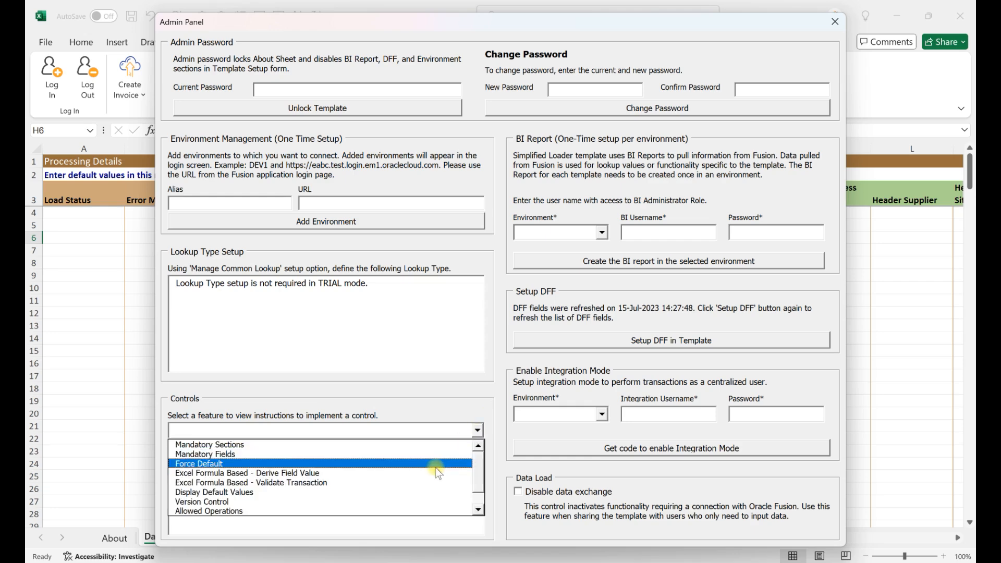
{"action": "left_click", "coordinate": [427, 483]}
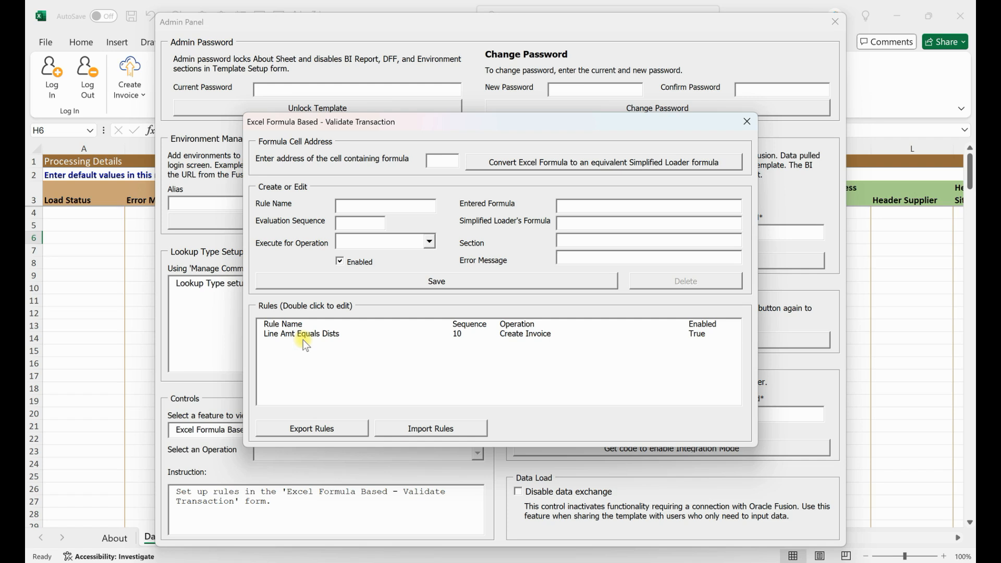
Step: Convert the Excel formula in cell H6 to its equivalent Simplified Loader formula
{"action": "left_click", "coordinate": [436, 158]}
{"action": "type", "text": "H6"}
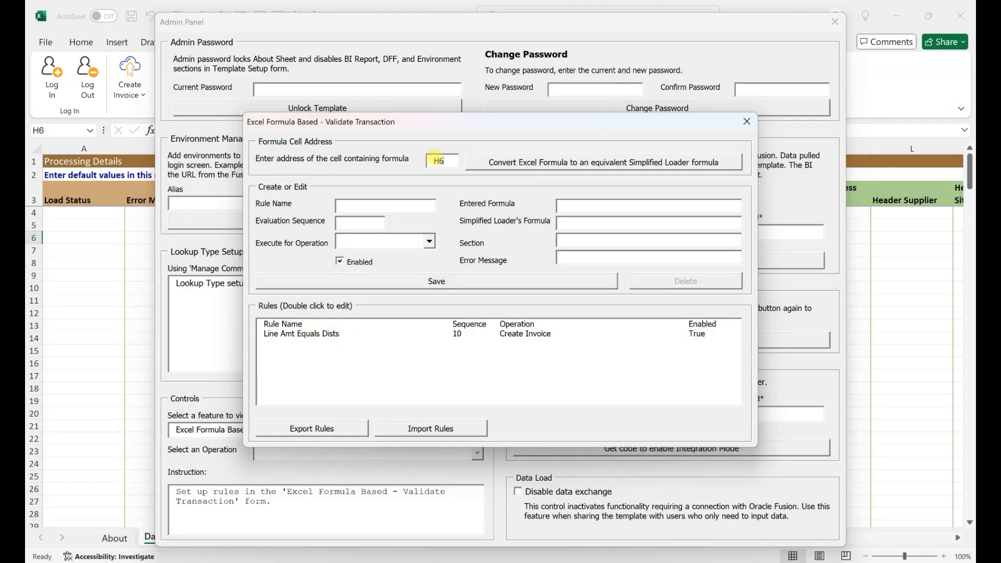
{"action": "left_click", "coordinate": [498, 156]}
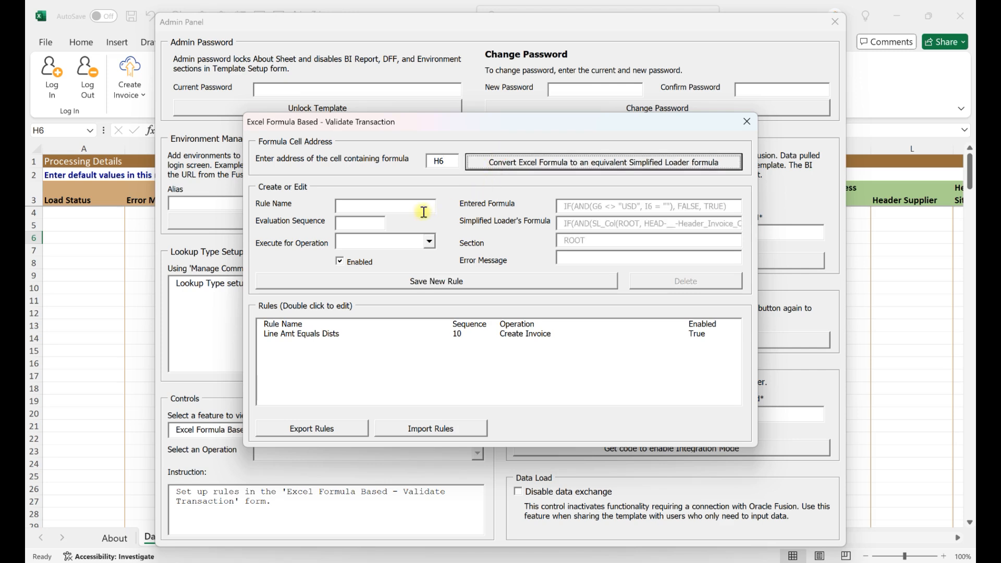
Step: Name the rule Rate Type Check, with evaluation sequence 20 and Create Invoice as the operation it executes for
{"action": "left_click", "coordinate": [400, 208]}
{"action": "type", "text": "Rat"}
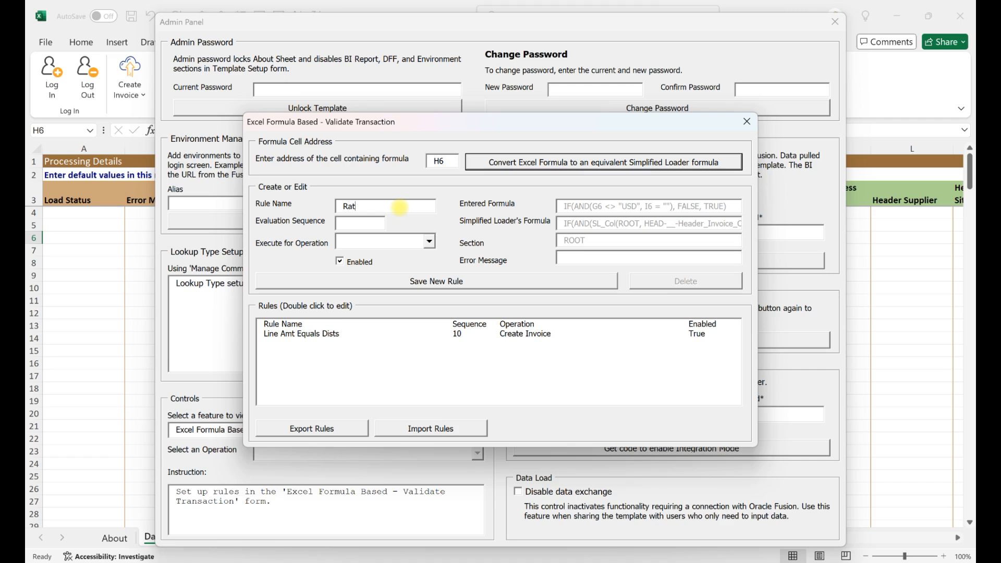
{"action": "type", "text": "e Type Check"}
{"action": "left_click", "coordinate": [367, 226]}
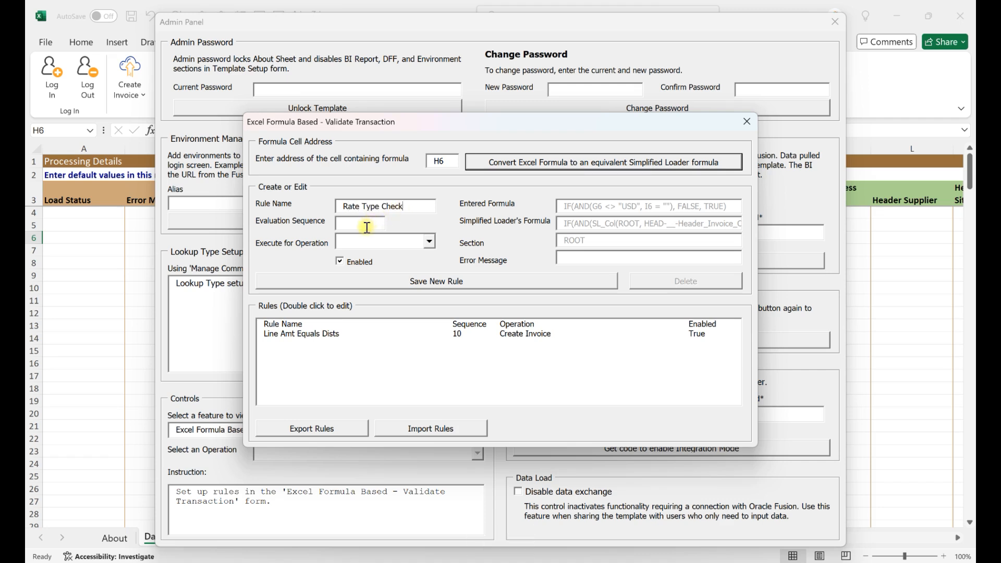
{"action": "type", "text": "20"}
{"action": "left_click", "coordinate": [429, 242]}
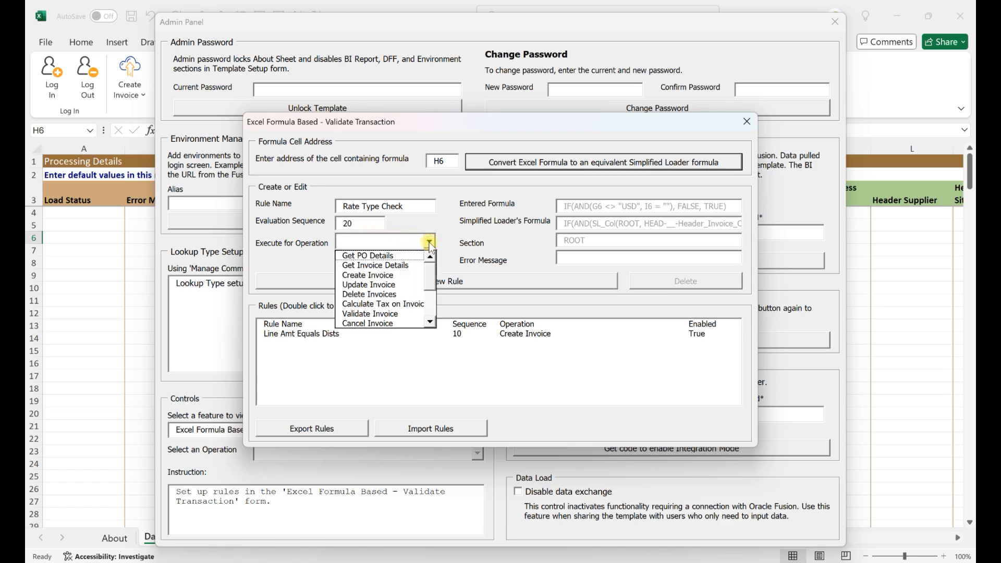
{"action": "left_click", "coordinate": [402, 277]}
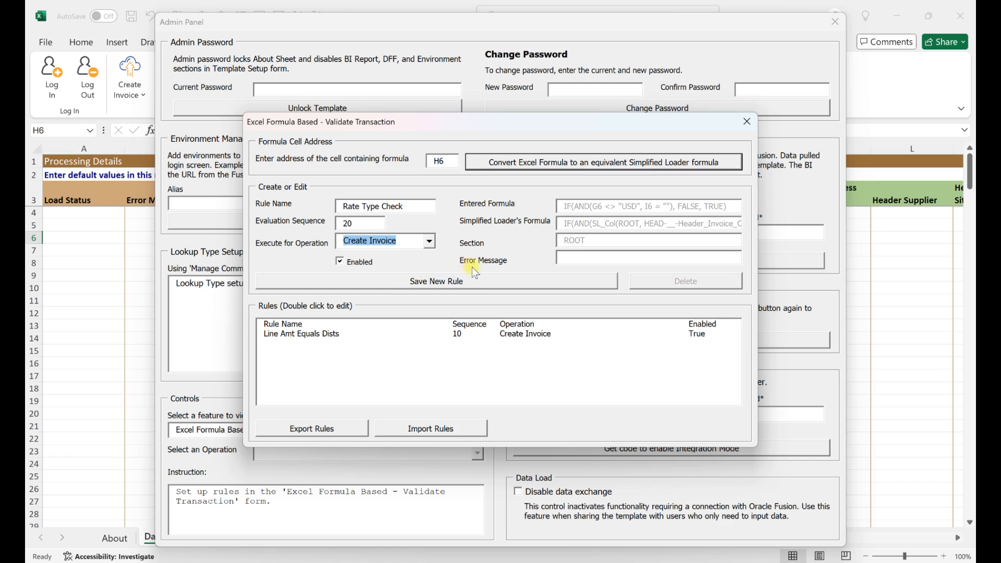
Step: Save the new rule with the error message "Enter Conversion Rate Type when invoice currency is not USD." and close the rule form and Admin Panel
{"action": "left_click", "coordinate": [589, 259]}
{"action": "type", "text": "Enter Co"}
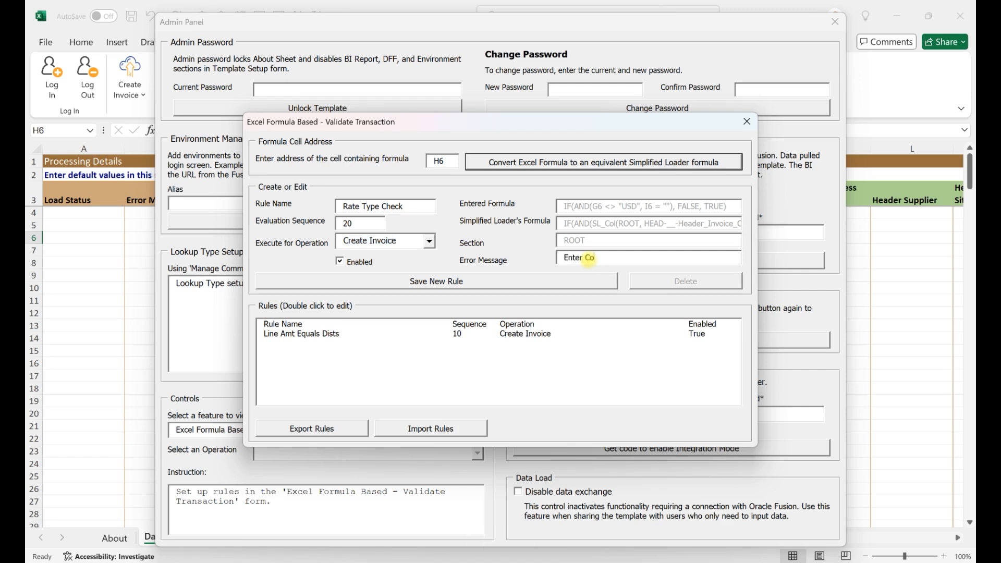
{"action": "type", "text": "nversion Rate Type when "}
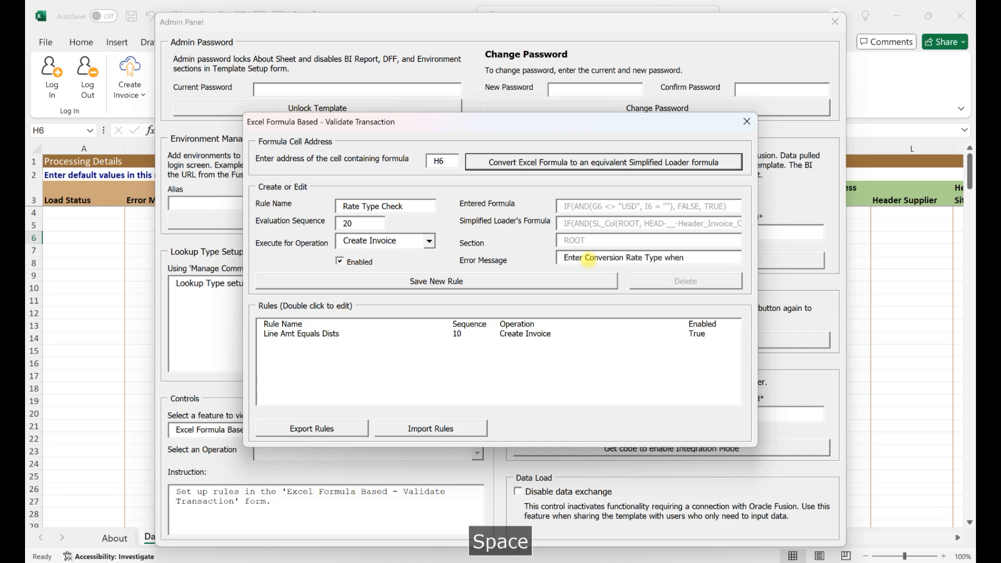
{"action": "type", "text": "inv"}
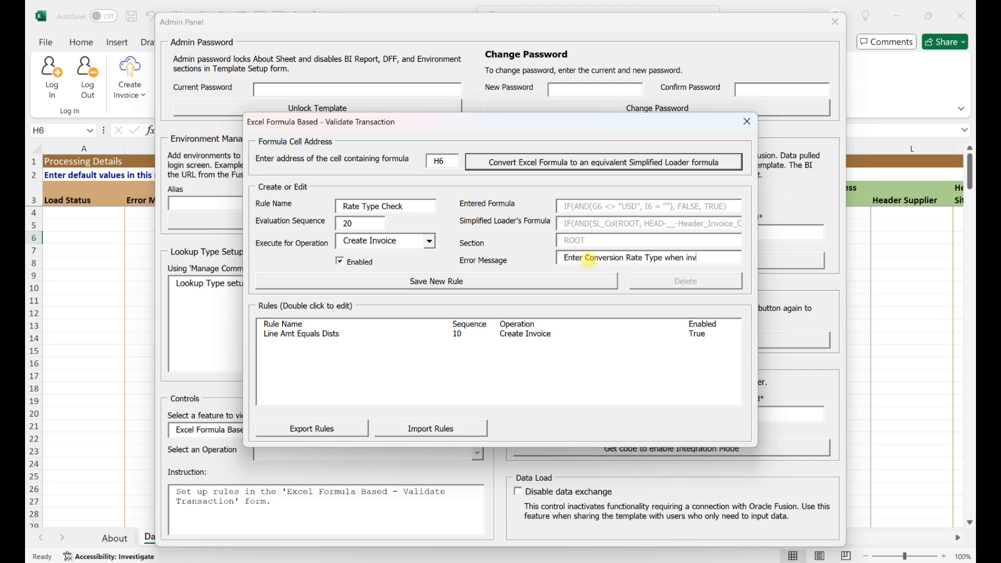
{"action": "type", "text": "oice currency is not USD."}
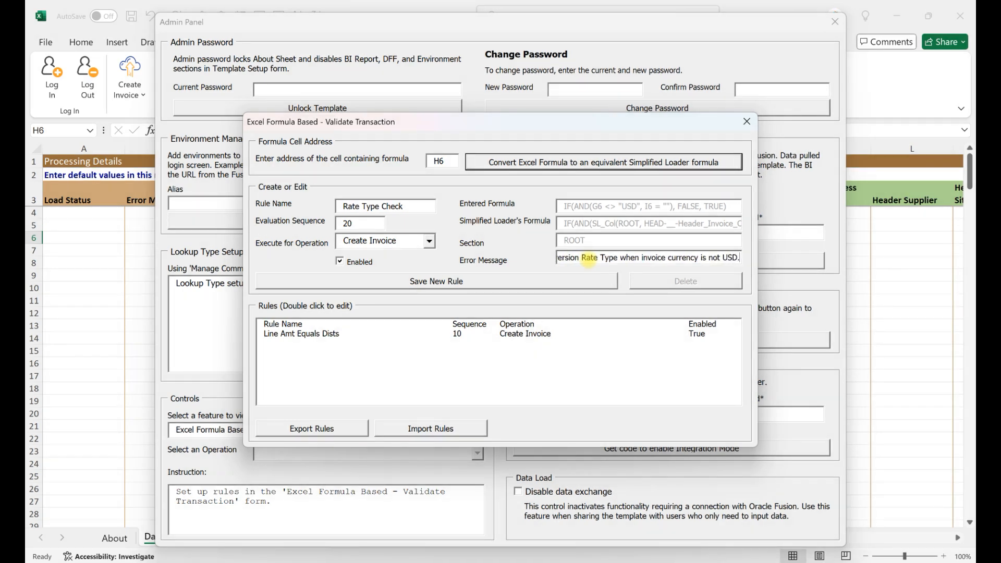
{"action": "left_click", "coordinate": [458, 283]}
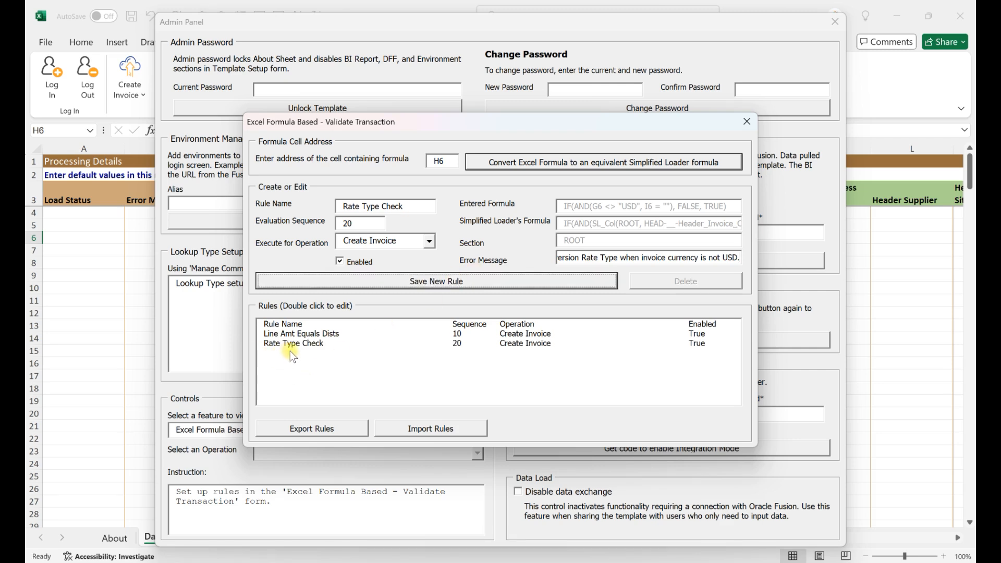
{"action": "left_click", "coordinate": [747, 122]}
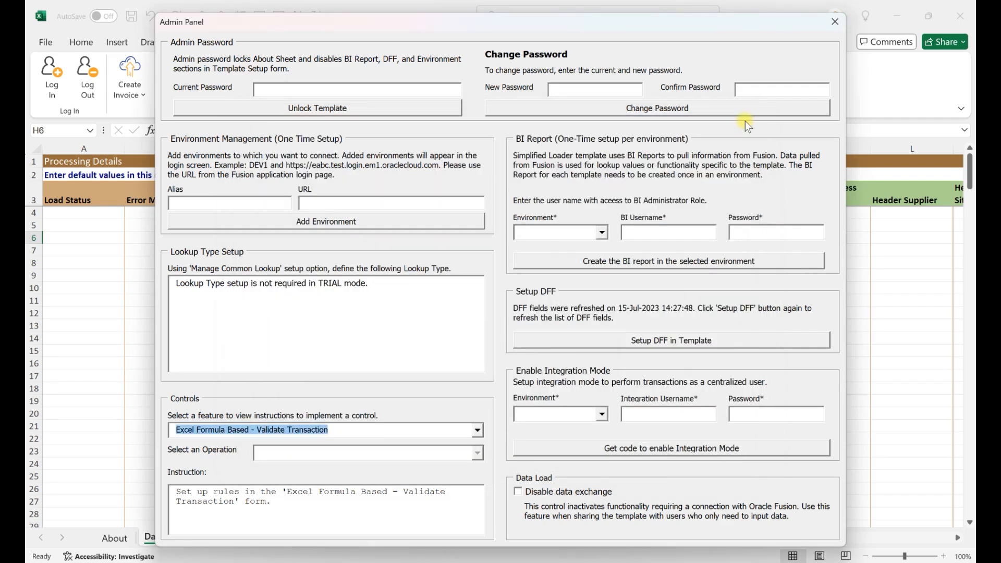
{"action": "left_click", "coordinate": [834, 22]}
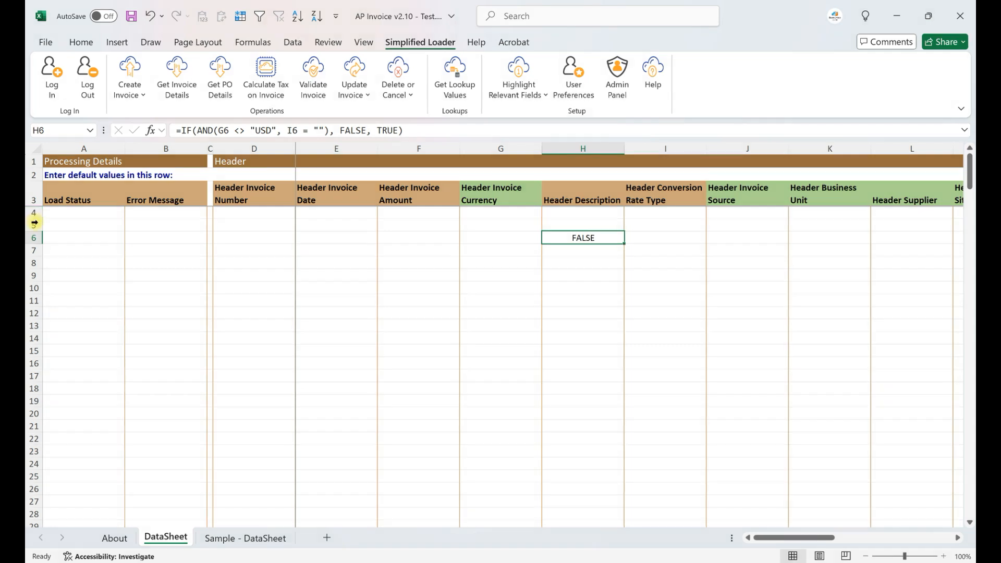
Step: Delete rows 5 to 7 from the DataSheet to remove the helper formula
{"action": "left_click_drag", "start_coordinate": [33, 225], "coordinate": [34, 249]}
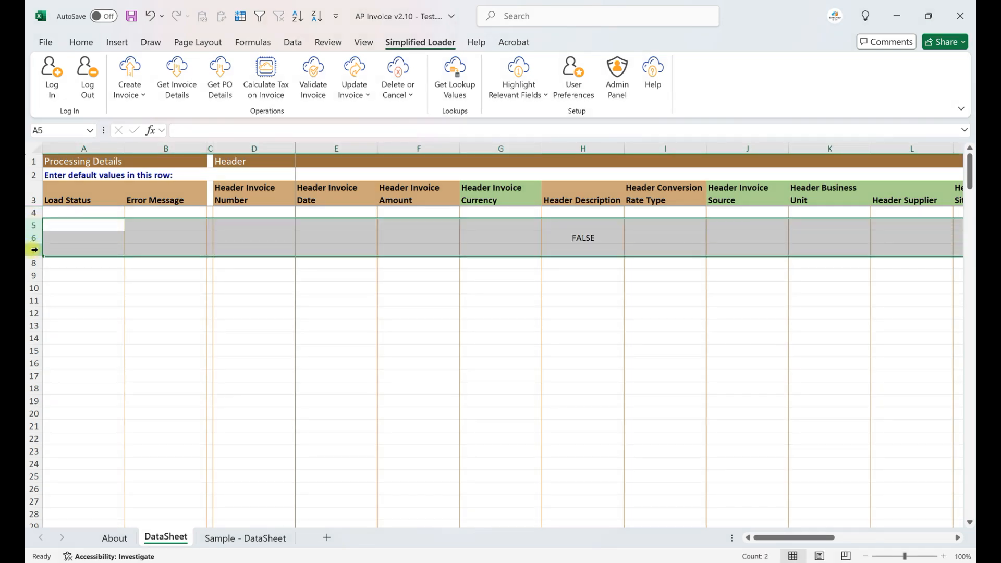
{"action": "right_click", "coordinate": [34, 249]}
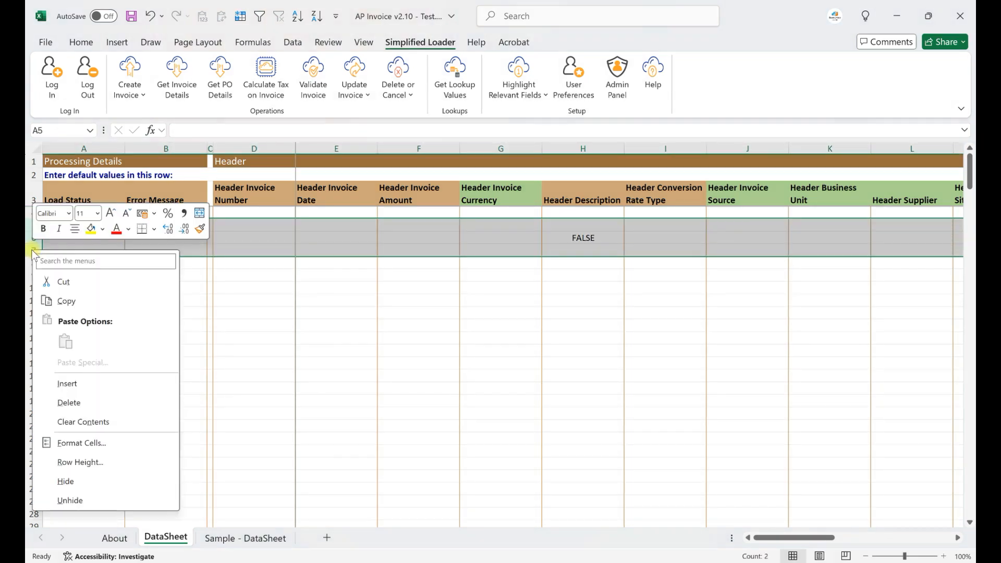
{"action": "left_click", "coordinate": [82, 402]}
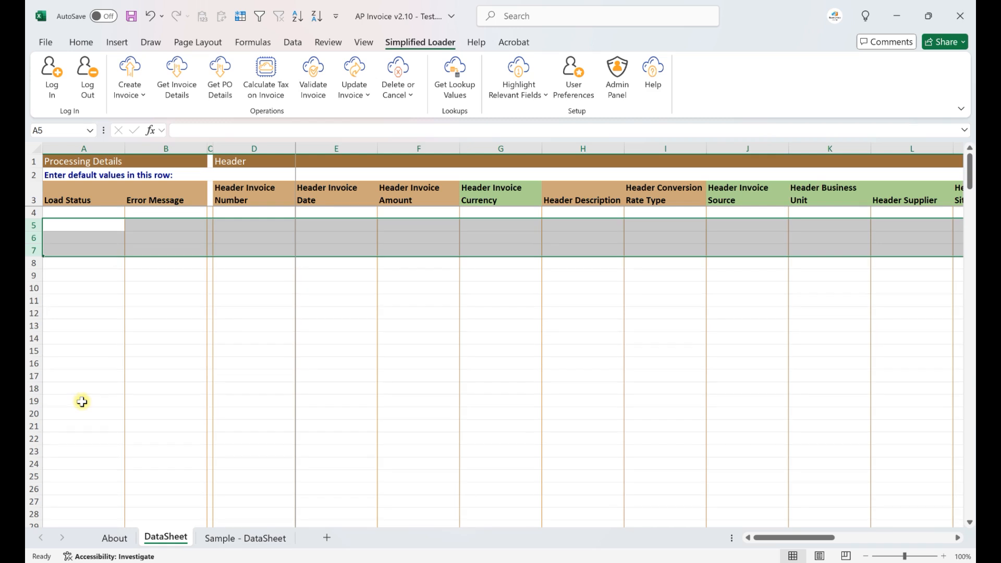
{"action": "key", "text": "Down"}
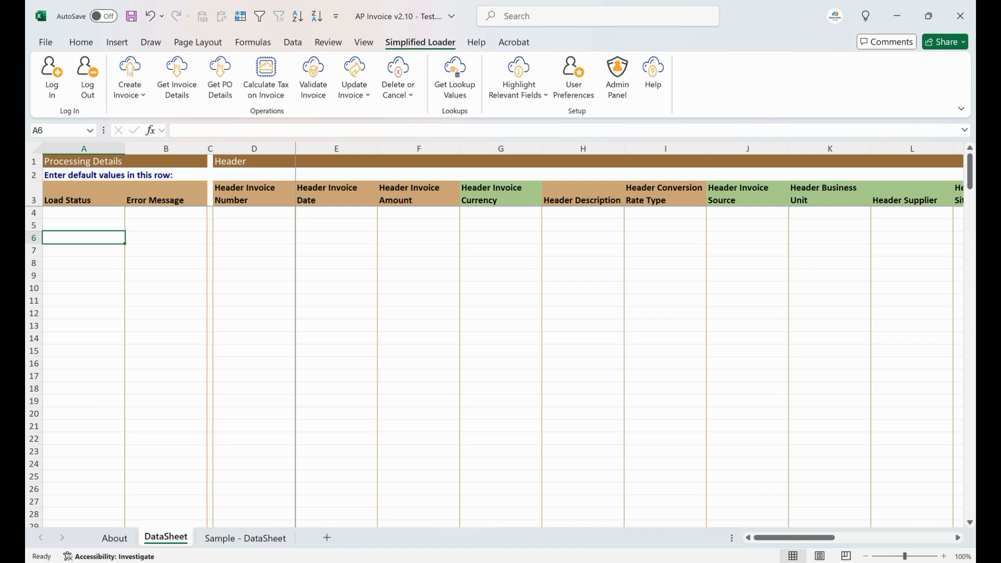
Step: Copy the entire Sample - DataSheet sheet and paste it into DataSheet starting at cell A1
{"action": "left_click", "coordinate": [232, 539]}
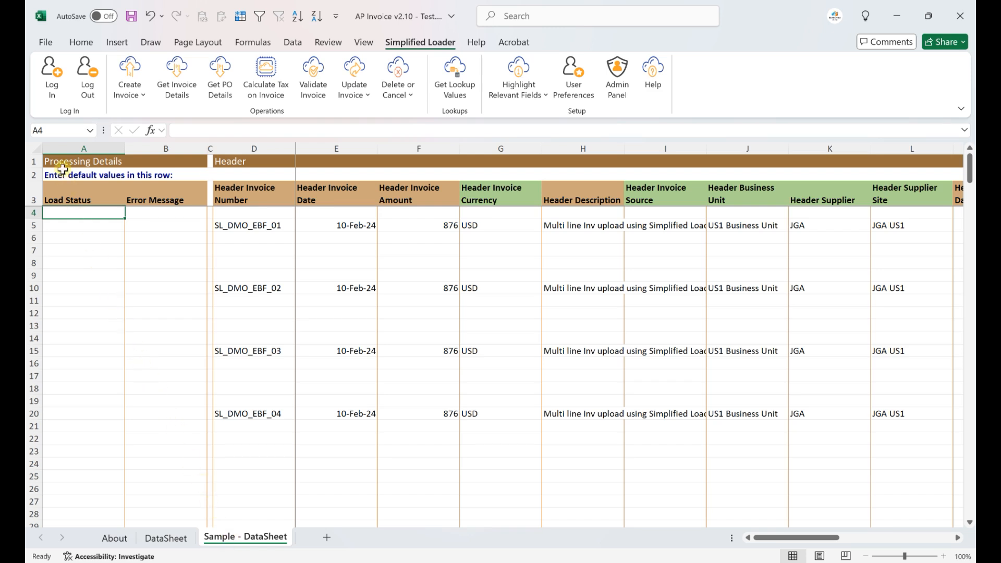
{"action": "left_click", "coordinate": [35, 148]}
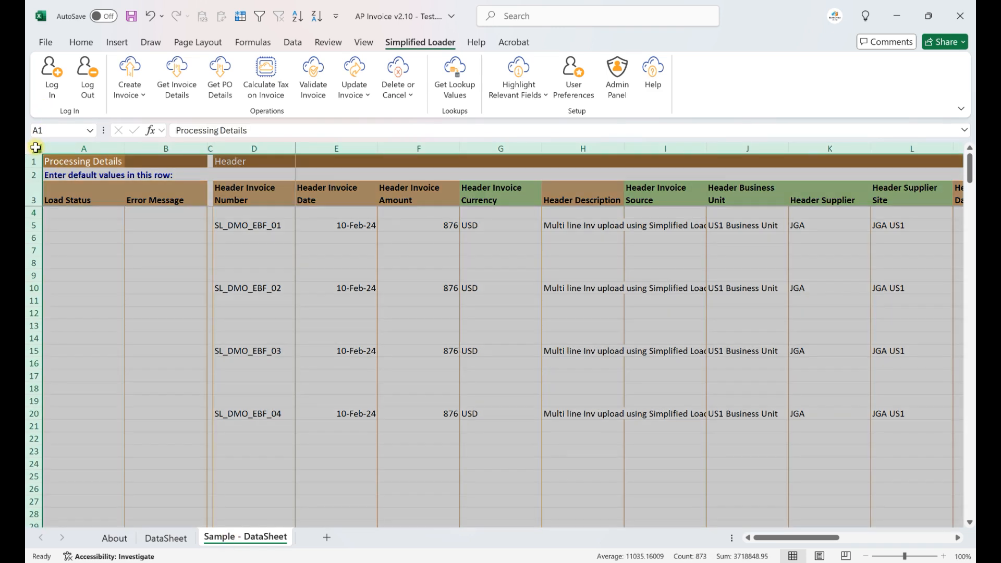
{"action": "right_click", "coordinate": [62, 151]}
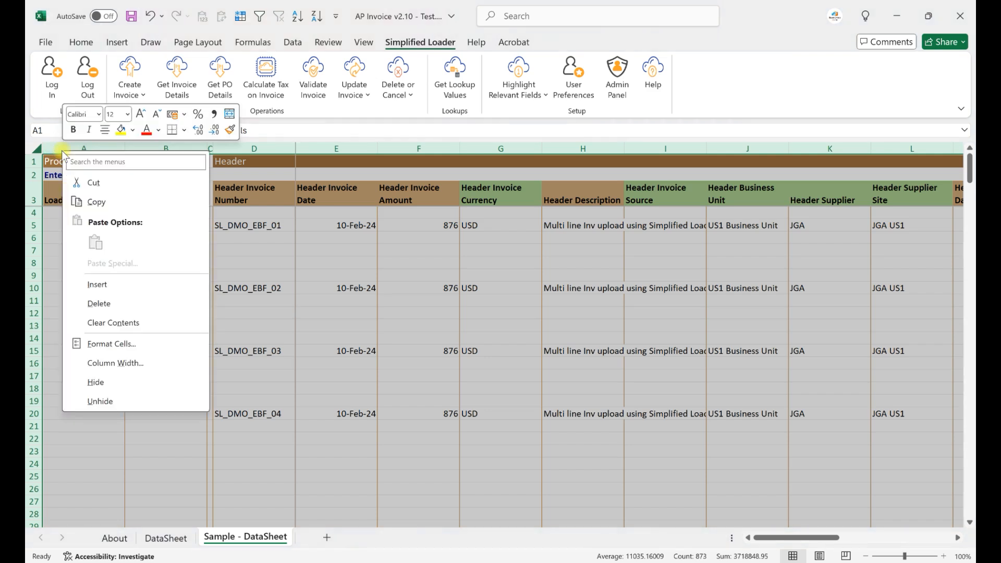
{"action": "left_click", "coordinate": [88, 203]}
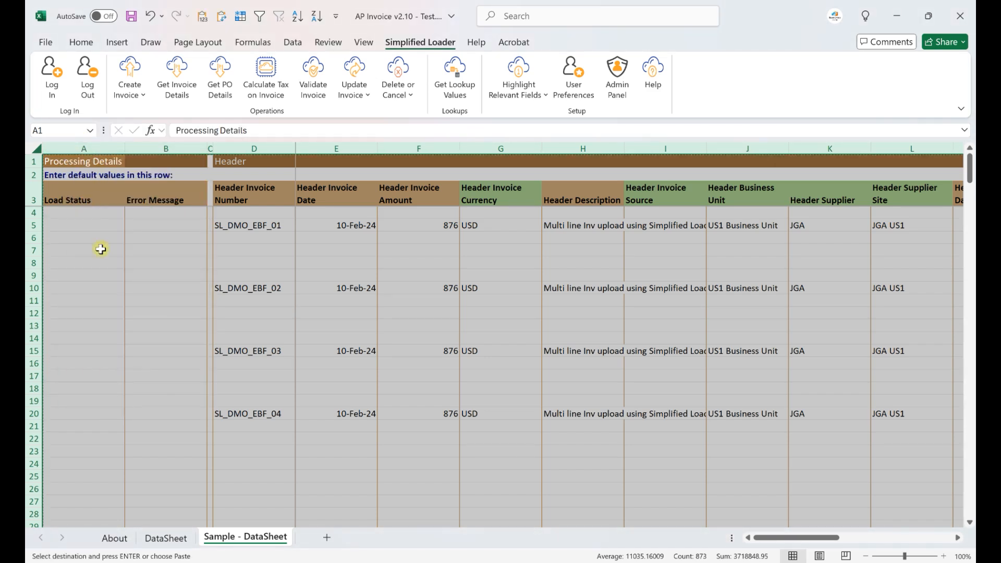
{"action": "left_click", "coordinate": [166, 538]}
{"action": "left_click", "coordinate": [67, 161]}
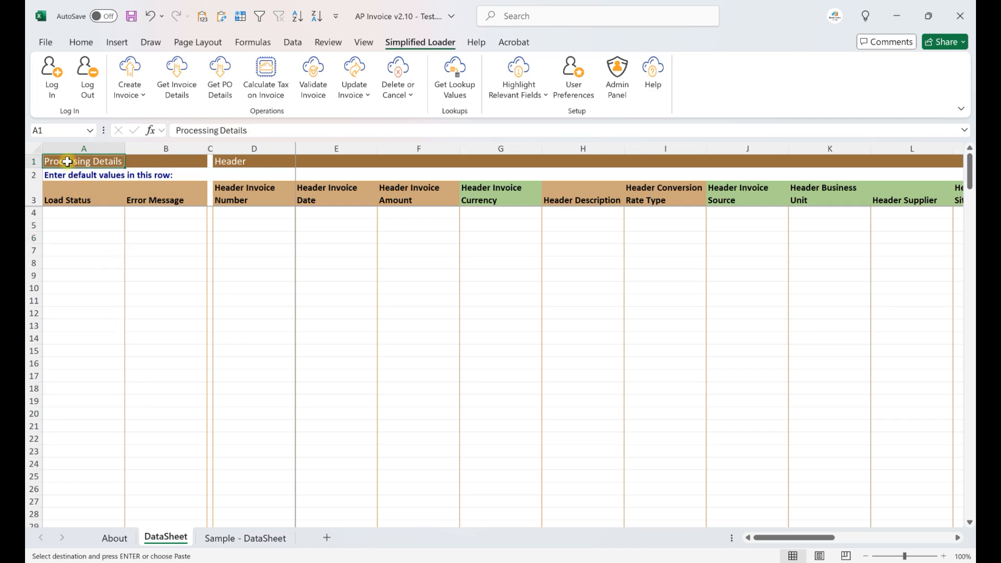
{"action": "key", "text": "ctrl+v"}
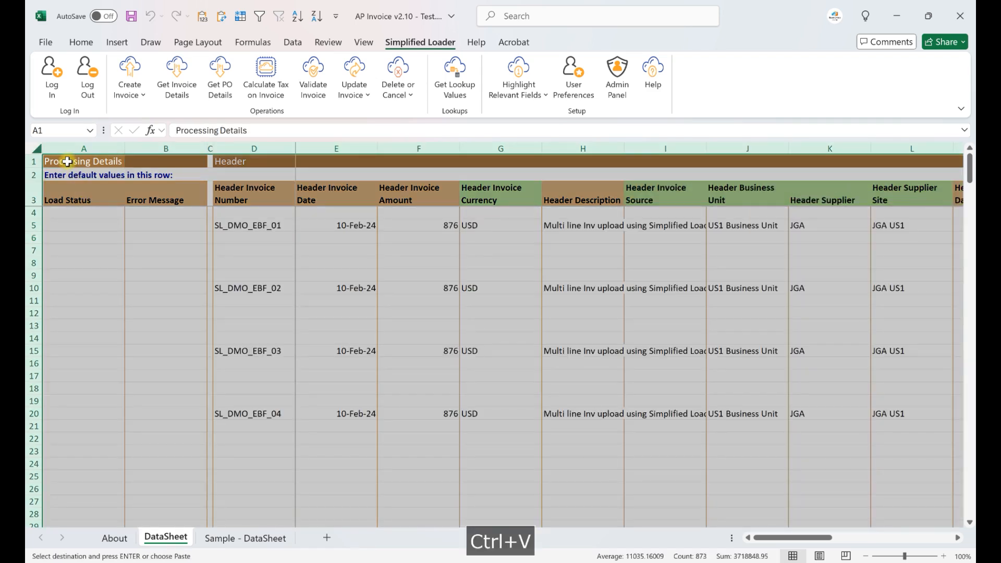
Step: Set the Dist Amount in cell V7, for the first invoice's Line 02, to 75
{"action": "left_click", "coordinate": [235, 226]}
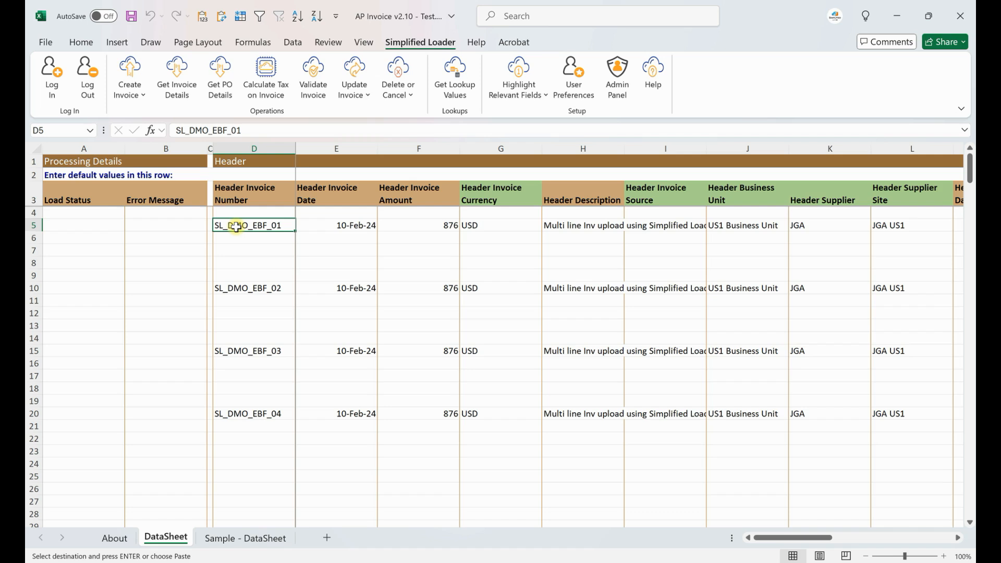
{"action": "scroll", "coordinate": [750, 313], "scroll_direction": "right", "scroll_amount": 3}
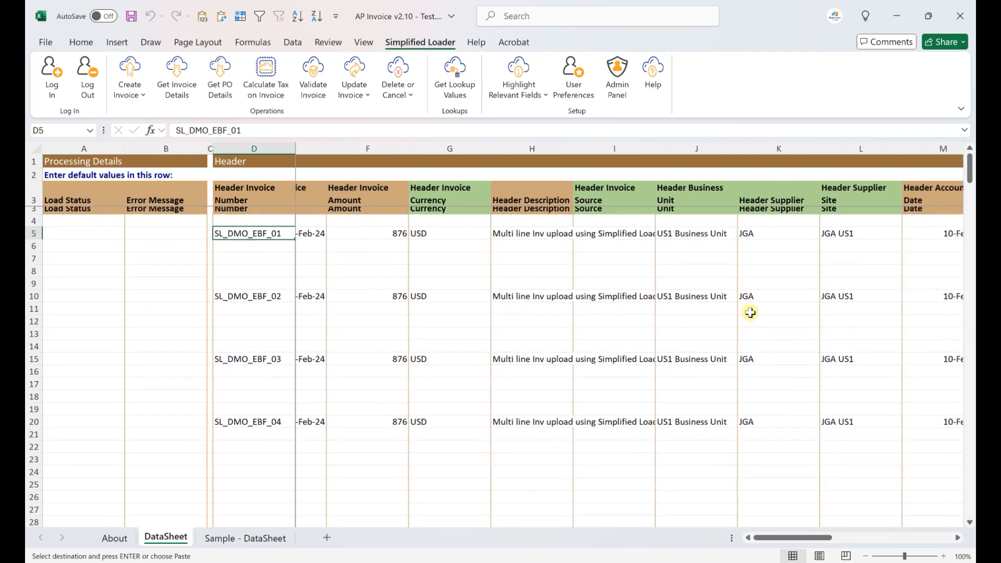
{"action": "scroll", "coordinate": [824, 424], "scroll_direction": "right", "scroll_amount": 6}
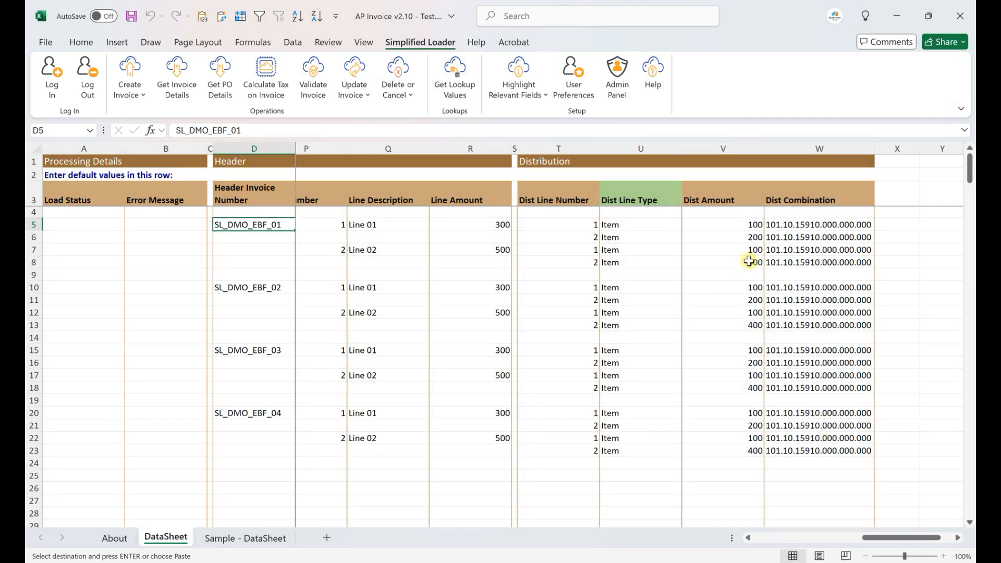
{"action": "left_click", "coordinate": [754, 252]}
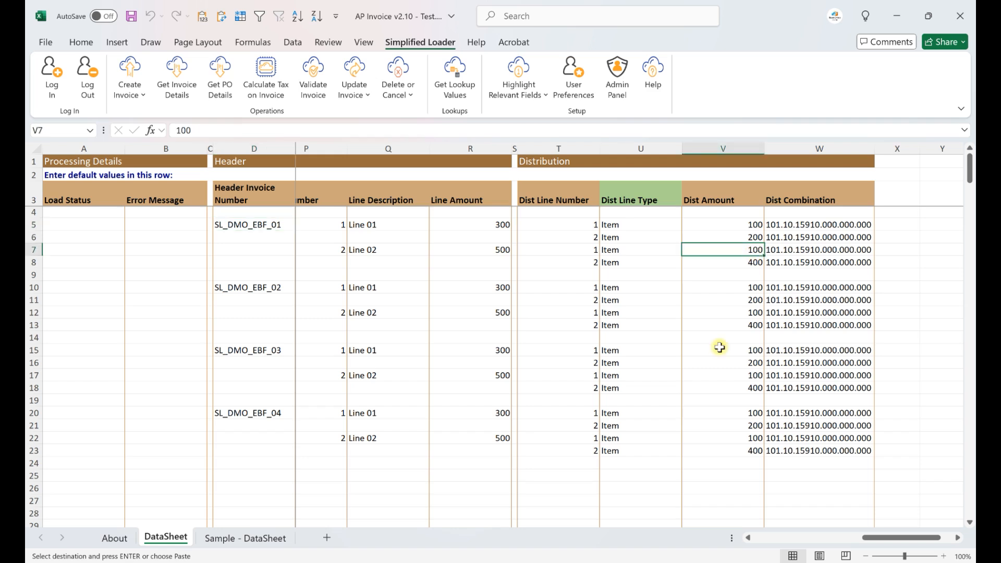
{"action": "type", "text": "75"}
{"action": "key", "text": "Left"}
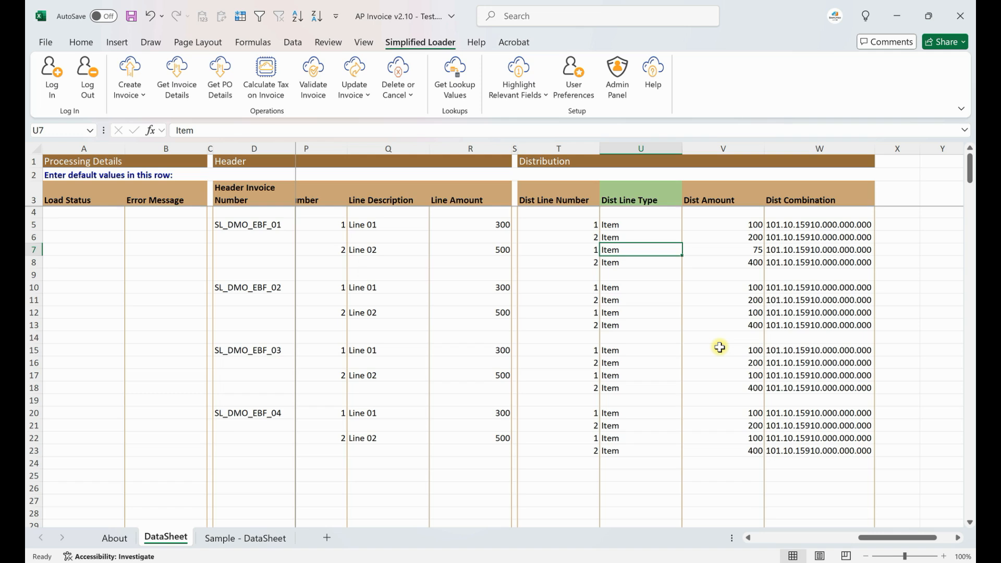
Step: Set the Line Amount in cell R10, for the second invoice's Line 01, to 175
{"action": "left_click", "coordinate": [500, 288]}
{"action": "type", "text": "175"}
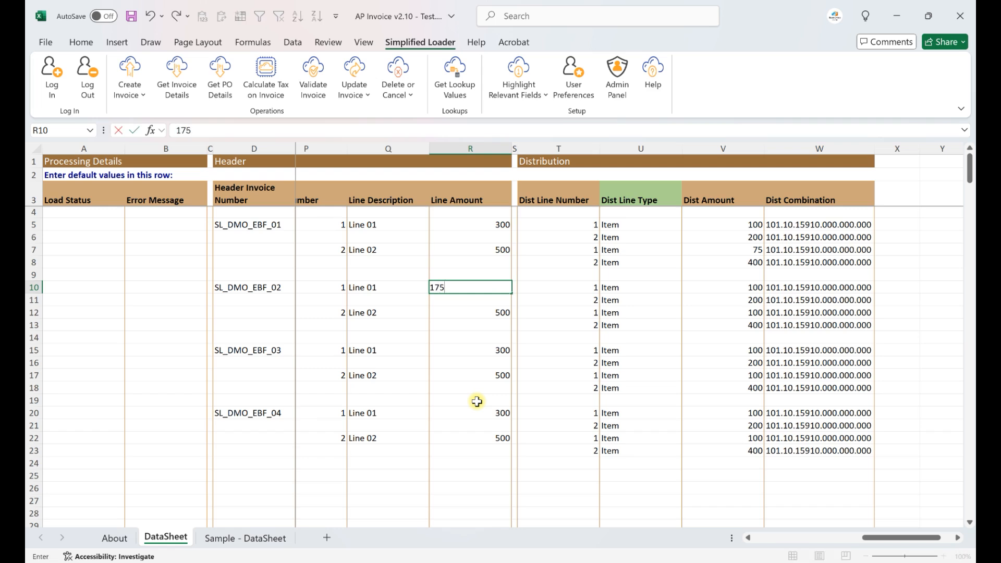
{"action": "key", "text": "Left"}
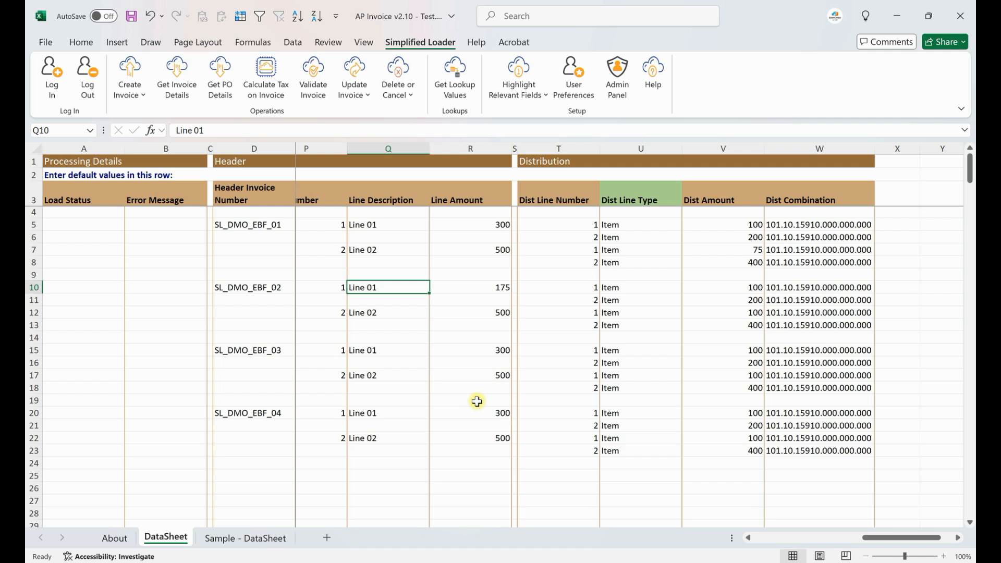
{"action": "key", "text": "Right"}
Step: Run Create Invoice on rows 5 to 13 and read the error messages for the first two invoices
{"action": "left_click_drag", "start_coordinate": [33, 224], "coordinate": [34, 326]}
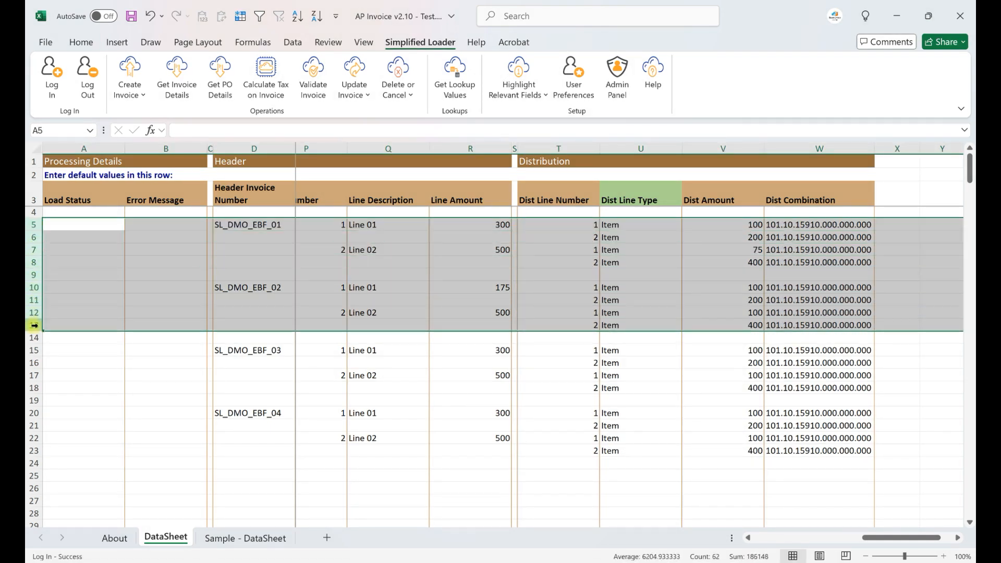
{"action": "left_click", "coordinate": [137, 97]}
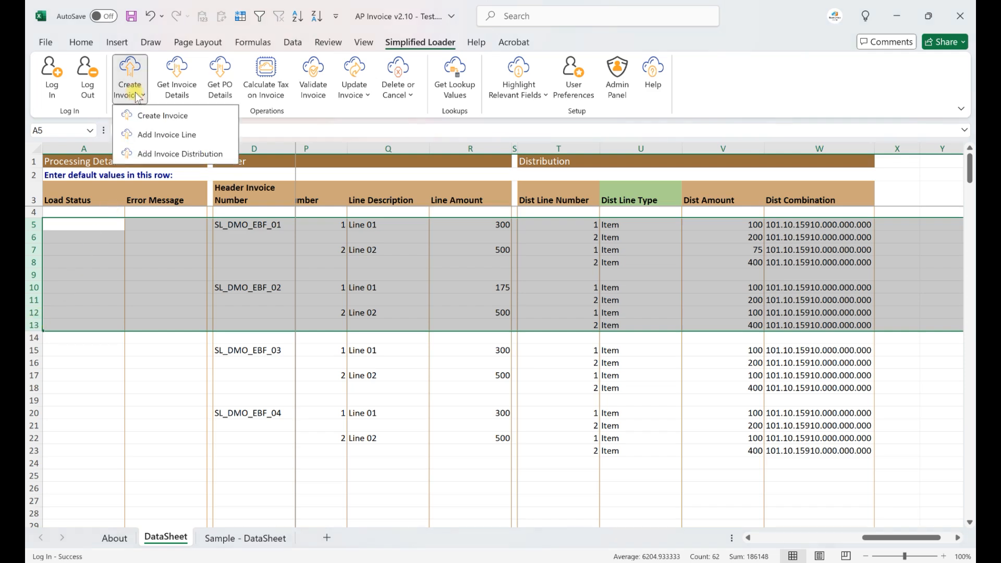
{"action": "left_click", "coordinate": [145, 121]}
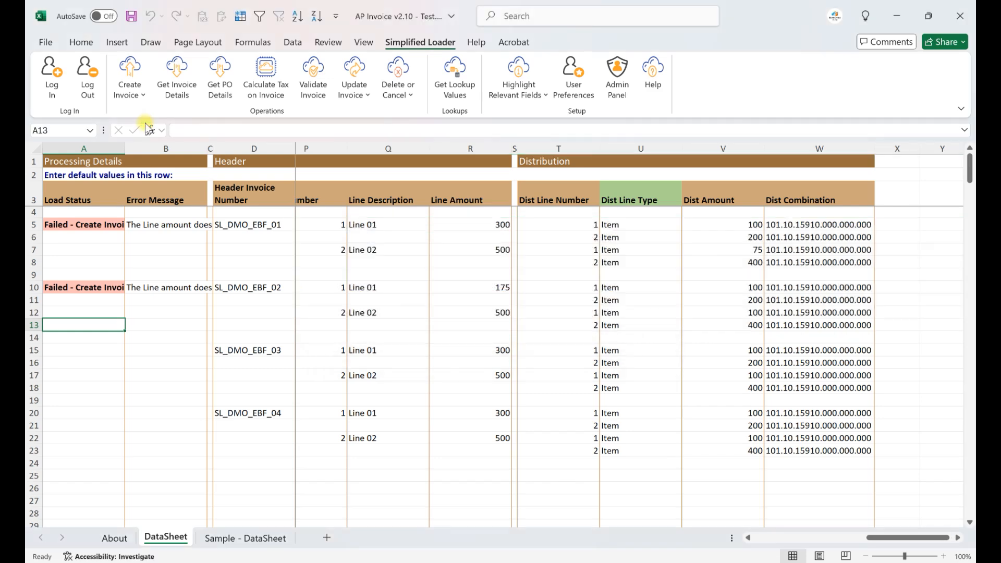
{"action": "left_click", "coordinate": [169, 227]}
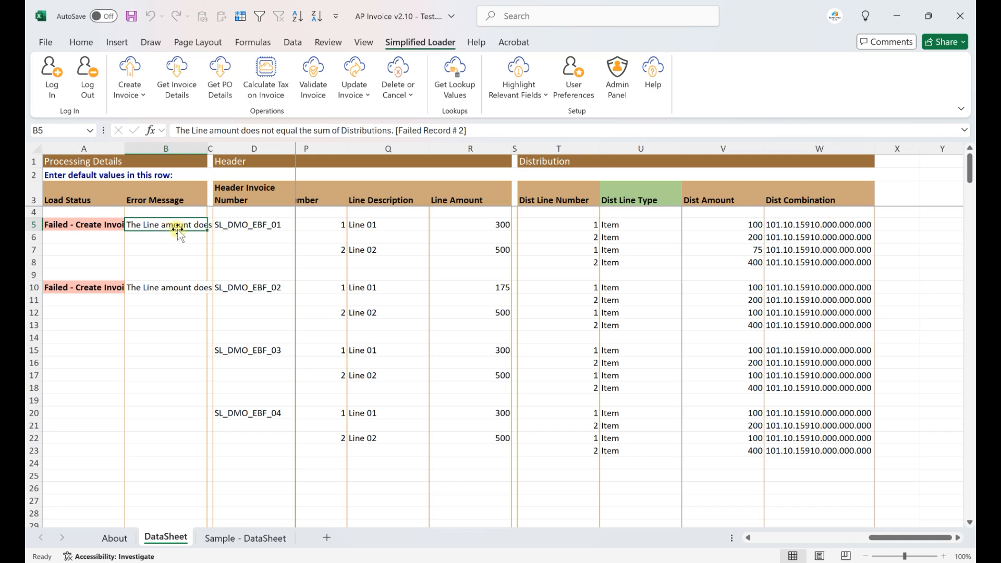
{"action": "left_click", "coordinate": [174, 288]}
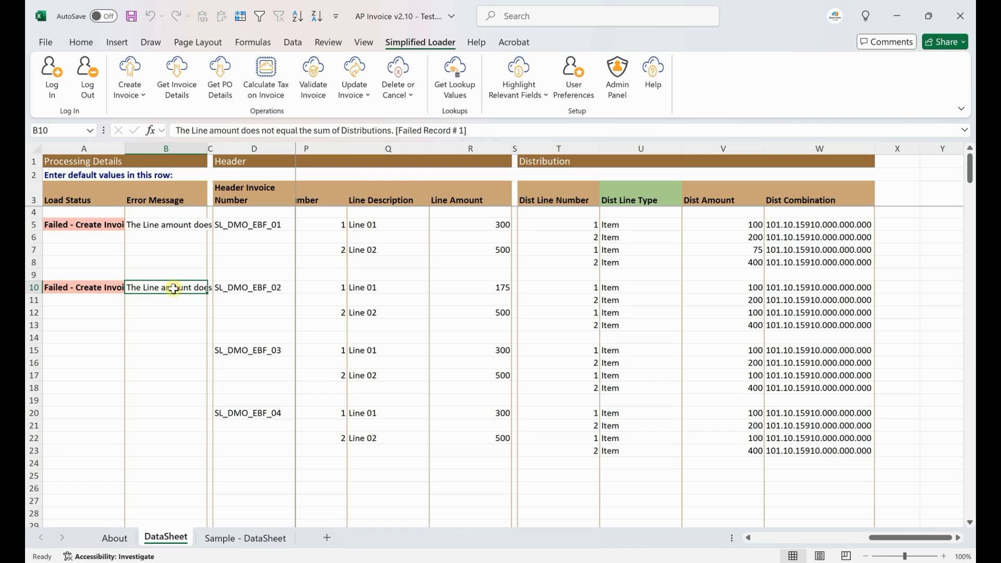
Step: Insert a blank column directly after the Error Message column in the DataSheet
{"action": "left_click", "coordinate": [210, 148]}
{"action": "right_click", "coordinate": [211, 148]}
{"action": "left_click", "coordinate": [250, 286]}
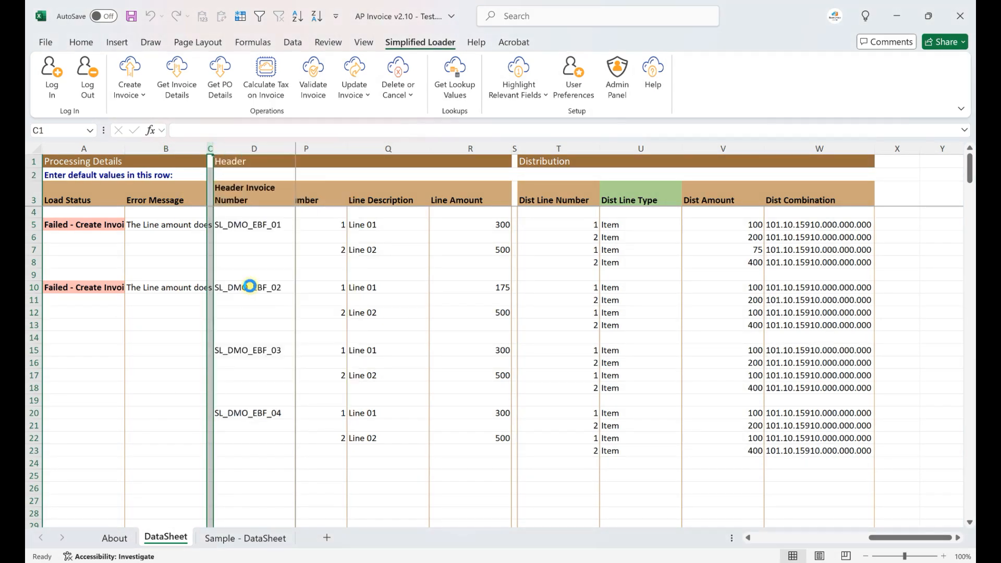
Step: Copy the Formula Calculation Details field name from the About sheet and paste it as values into DataSheet cell C3
{"action": "left_click", "coordinate": [246, 196]}
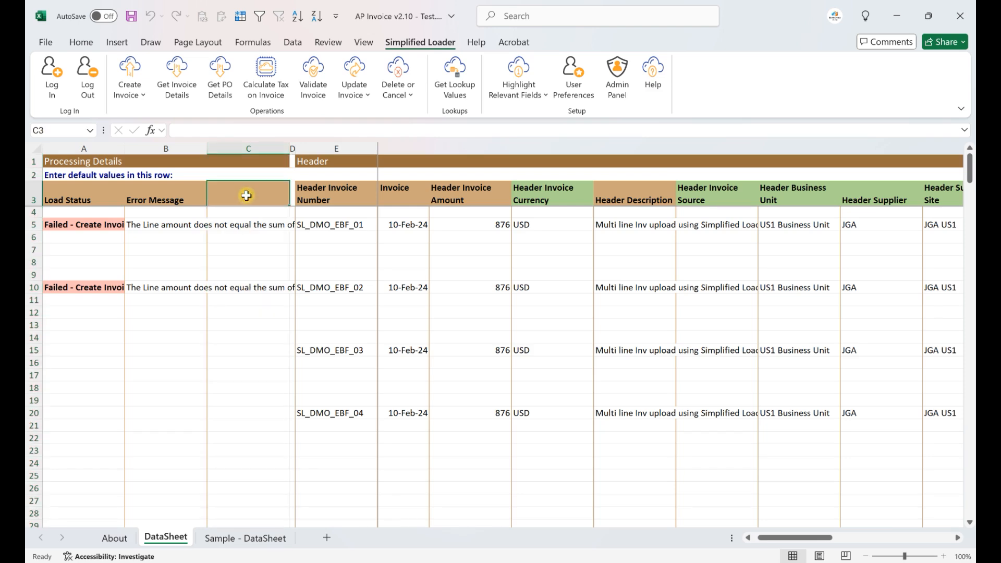
{"action": "left_click", "coordinate": [115, 538]}
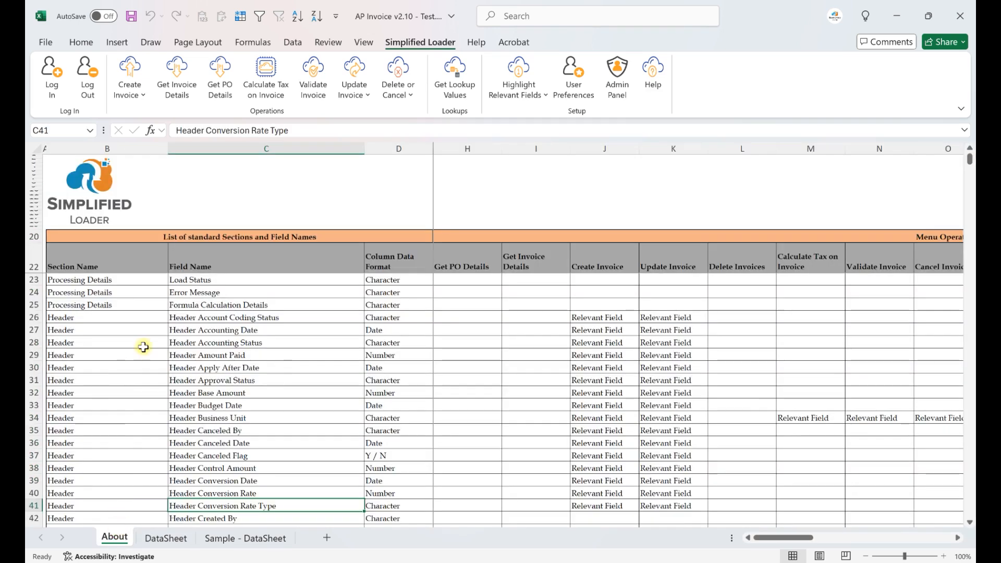
{"action": "left_click", "coordinate": [195, 305]}
{"action": "key", "text": "ctrl+c"}
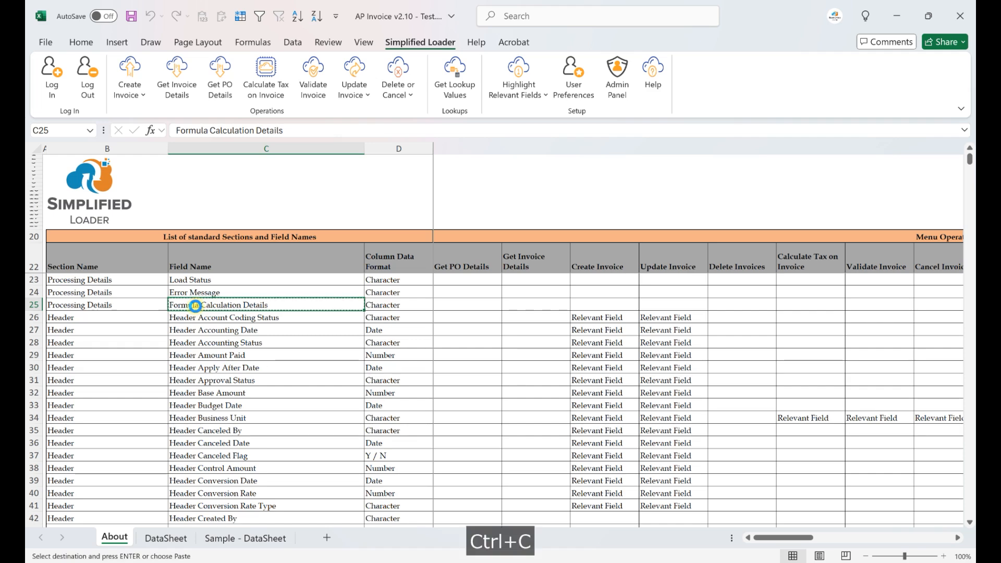
{"action": "left_click", "coordinate": [164, 538]}
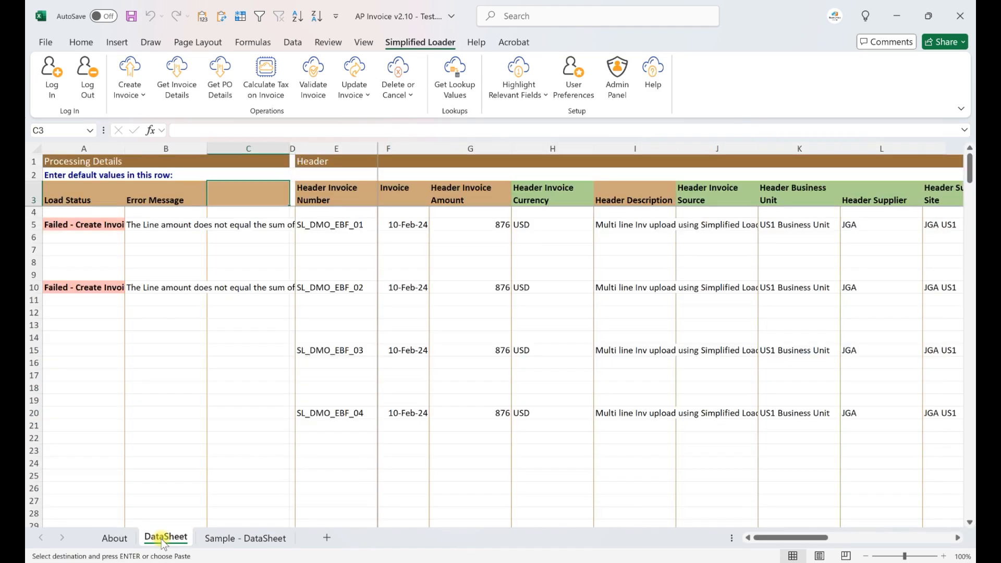
{"action": "right_click", "coordinate": [237, 197]}
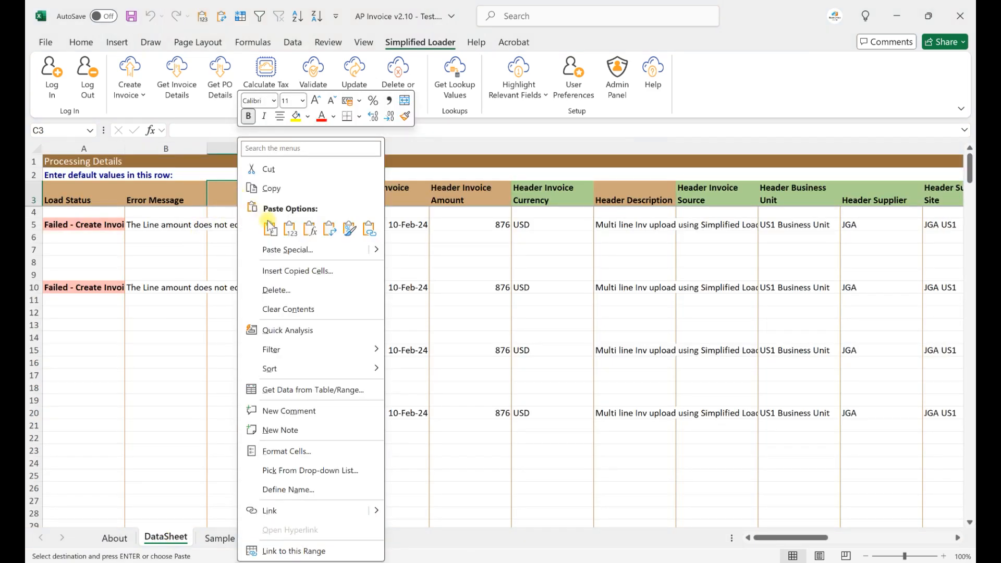
{"action": "left_click", "coordinate": [289, 230]}
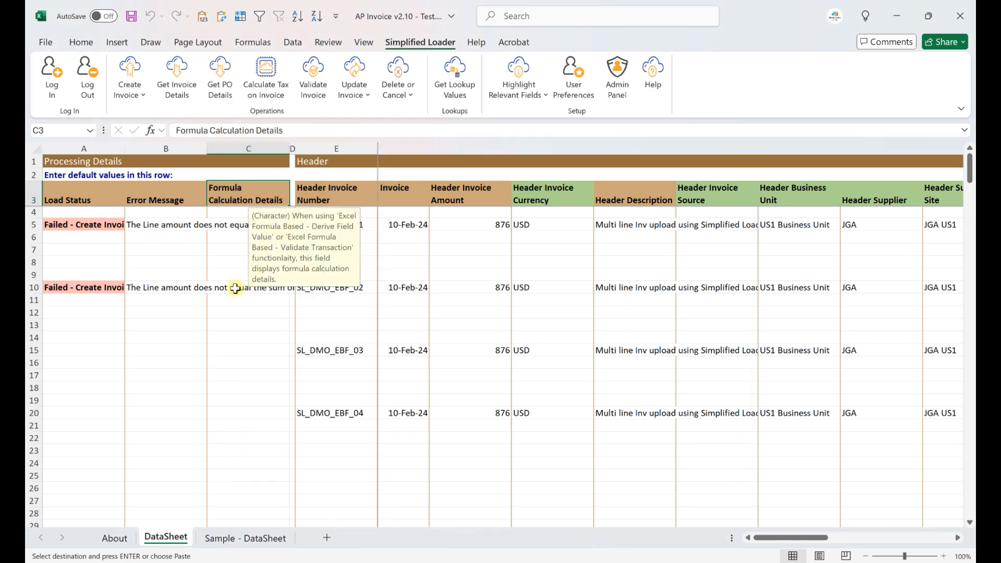
Step: Rerun Create Invoice on rows 5 to 14 to populate the formula calculation details
{"action": "left_click", "coordinate": [154, 226]}
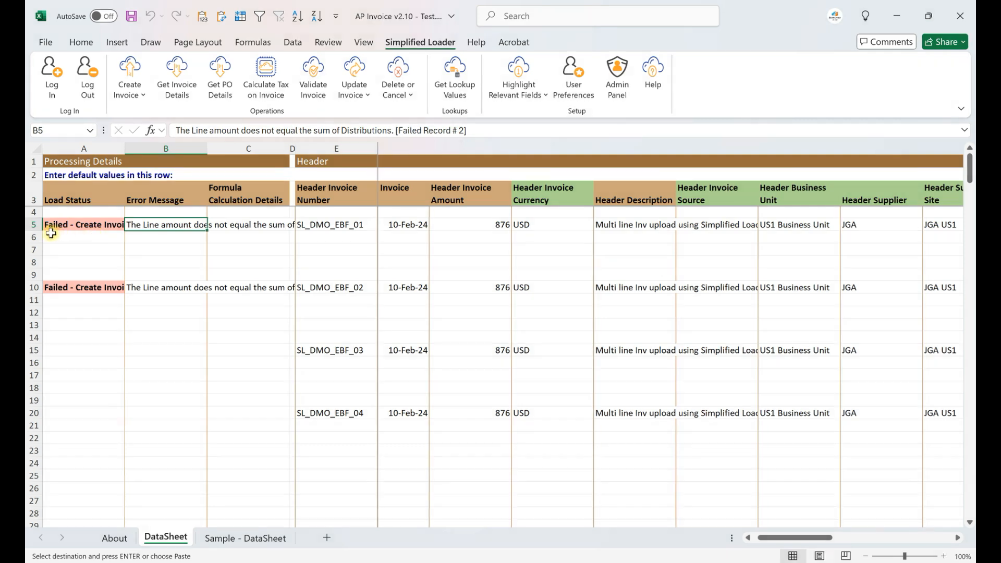
{"action": "left_click_drag", "start_coordinate": [34, 225], "coordinate": [35, 338]}
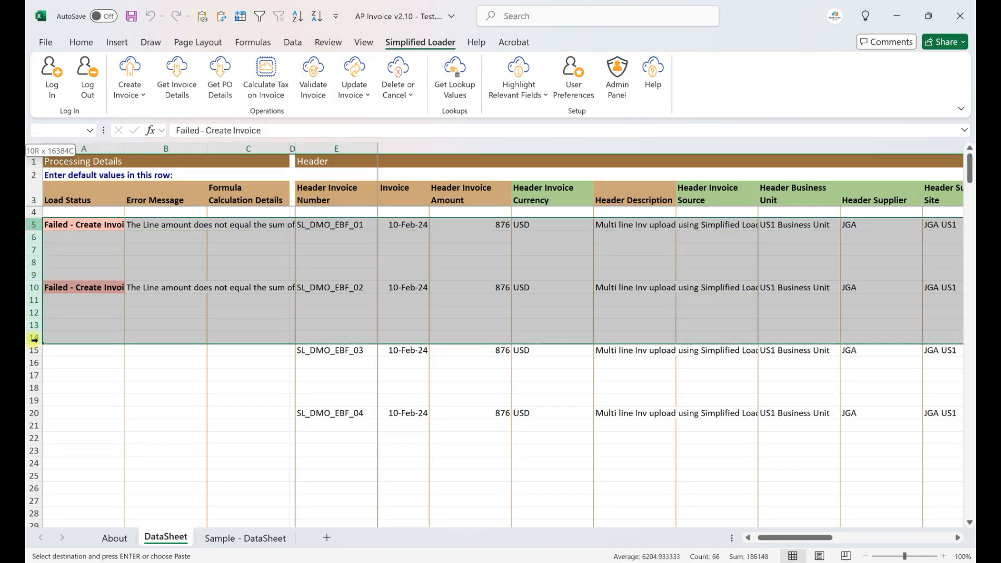
{"action": "left_click", "coordinate": [123, 91]}
{"action": "left_click", "coordinate": [141, 115]}
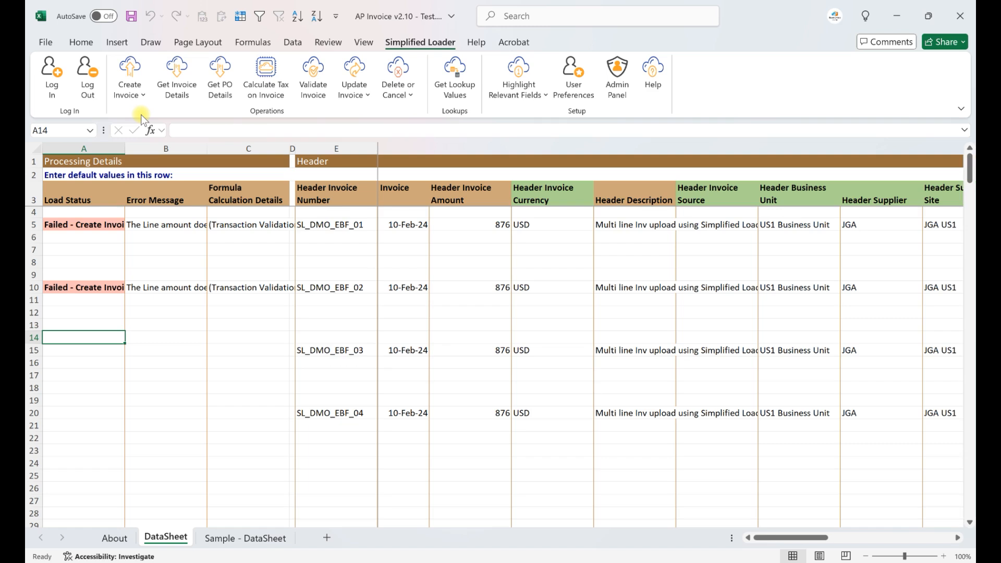
Step: Expand the formula bar and read the Formula Calculation Details in C5 and C10 for the first two invoices
{"action": "left_click", "coordinate": [211, 226]}
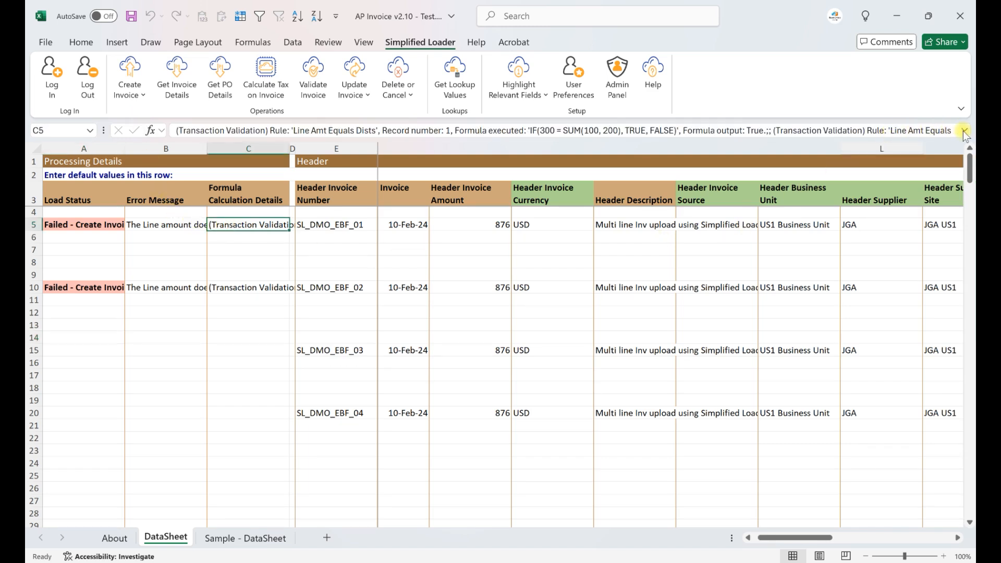
{"action": "left_click", "coordinate": [965, 131]}
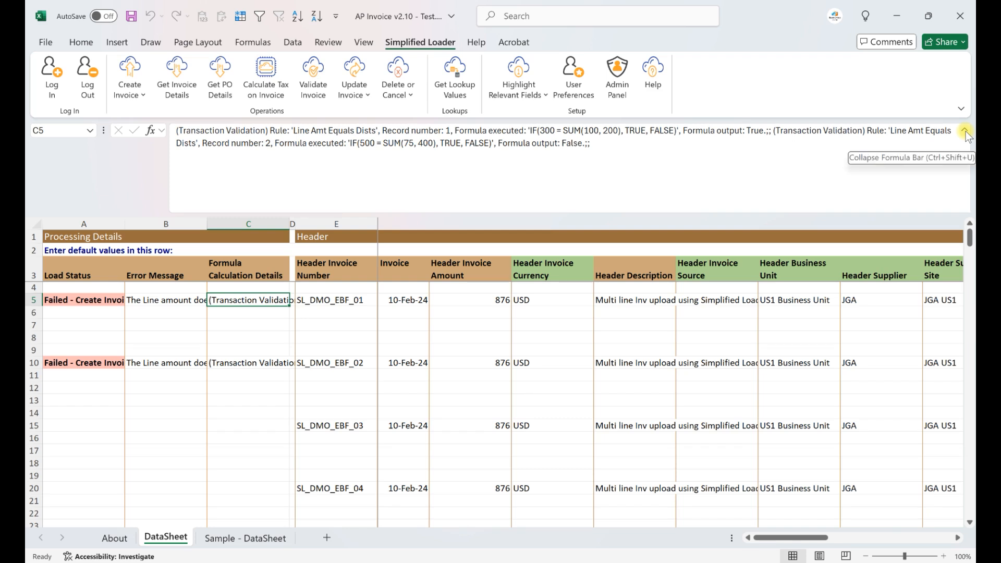
{"action": "left_click", "coordinate": [277, 362]}
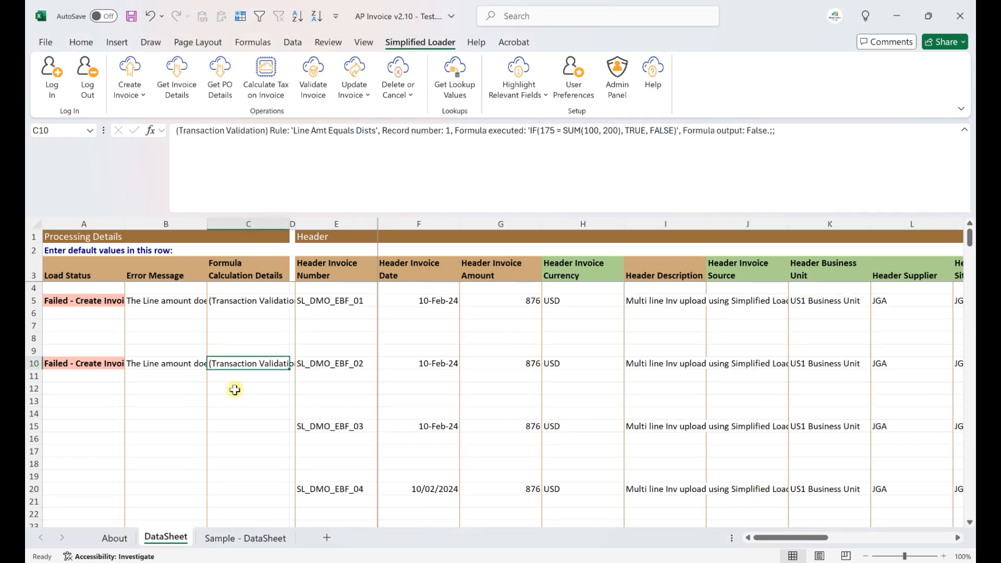
Step: Set the Header Invoice Currency in cell H15, for the third invoice, to GBP
{"action": "left_click", "coordinate": [316, 427]}
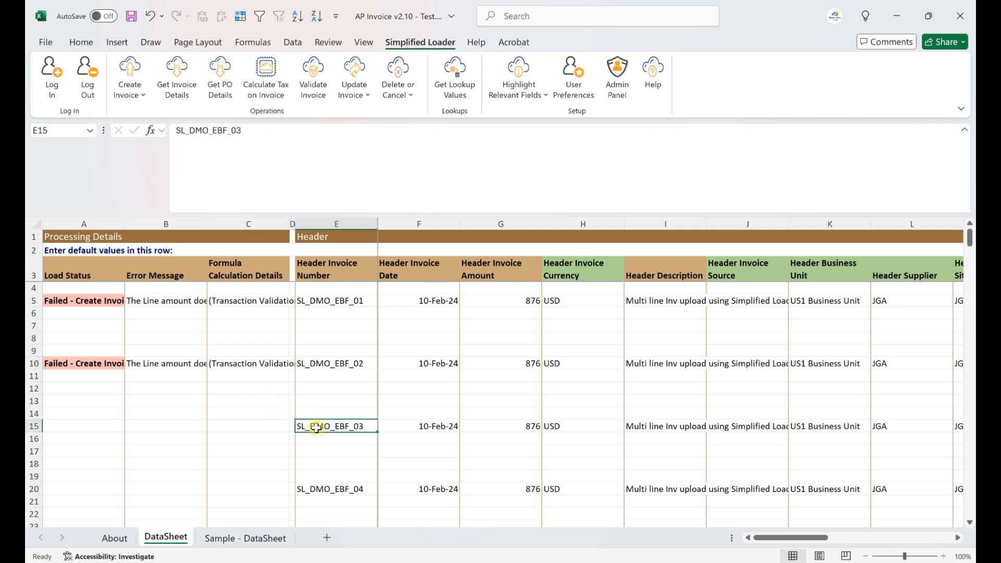
{"action": "left_click", "coordinate": [573, 425]}
{"action": "type", "text": "GBP"}
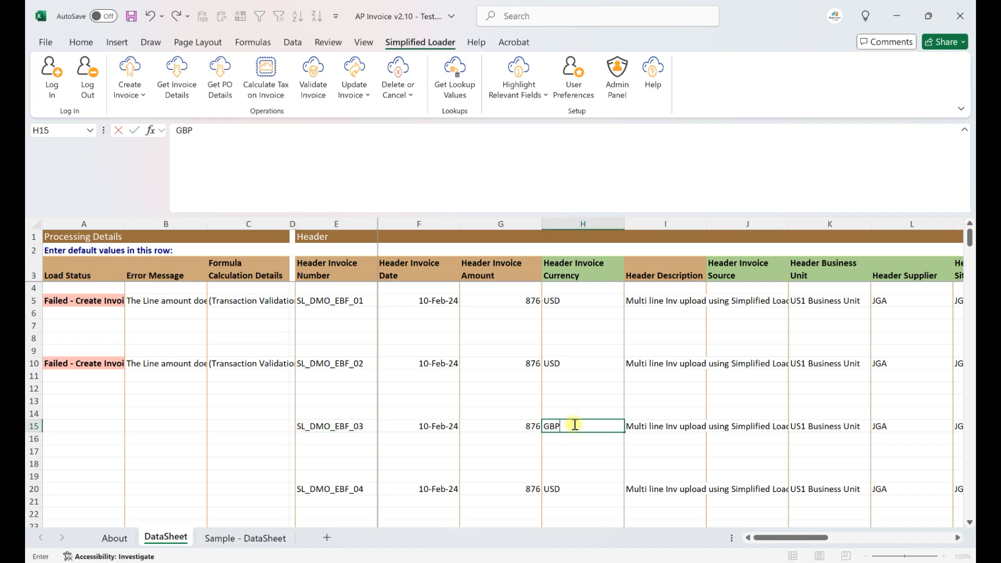
{"action": "key", "text": "Tab"}
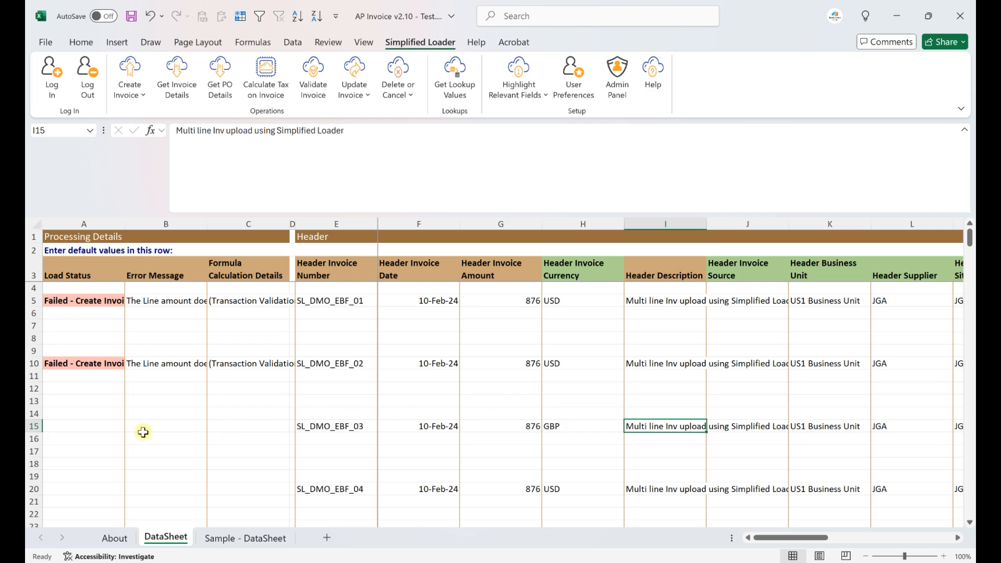
Step: Run Create Invoice on rows 15 to 19 and read the third invoice's error message and formula calculation details
{"action": "left_click_drag", "start_coordinate": [34, 426], "coordinate": [34, 473]}
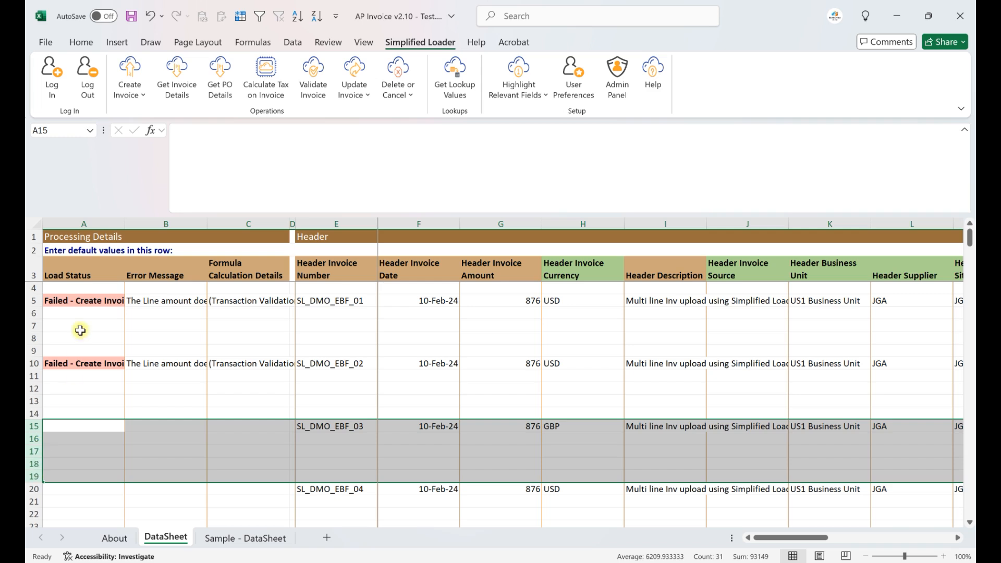
{"action": "left_click", "coordinate": [135, 99]}
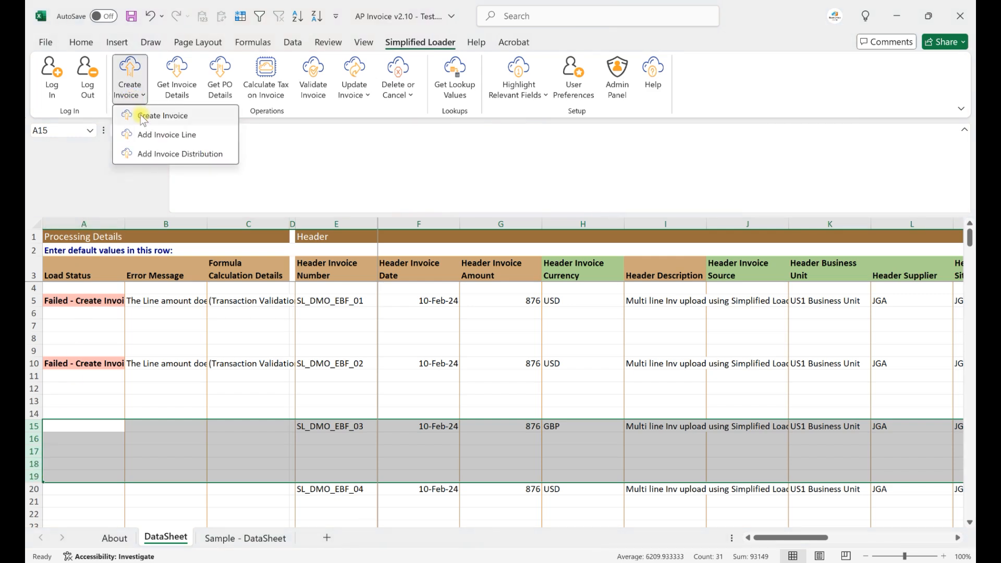
{"action": "left_click", "coordinate": [139, 115]}
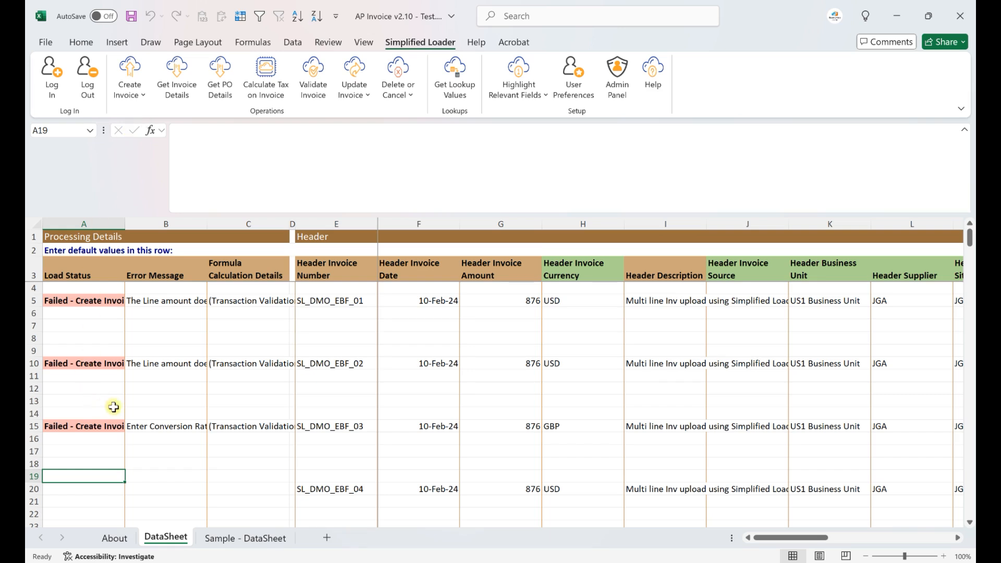
{"action": "left_click", "coordinate": [157, 426]}
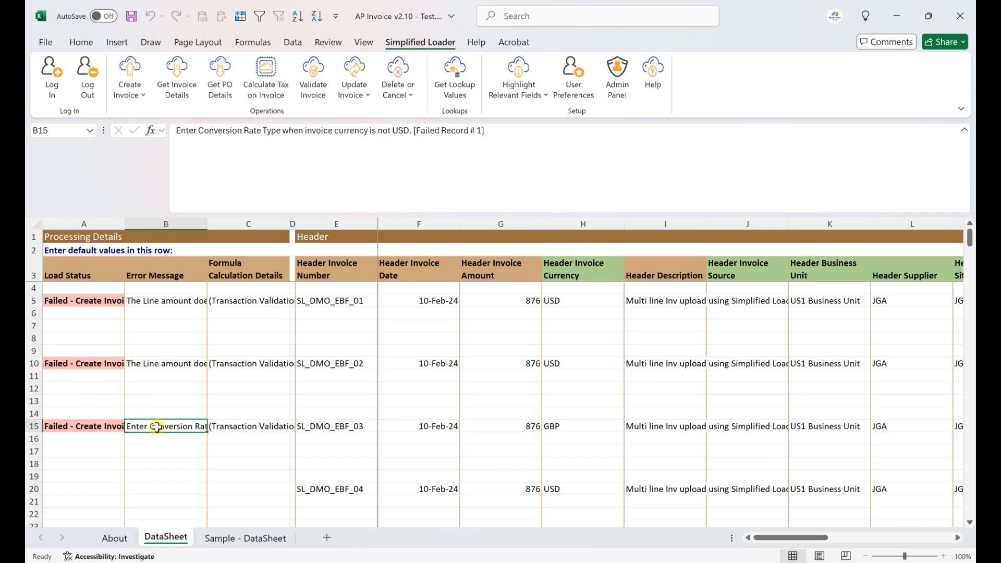
{"action": "left_click", "coordinate": [220, 428]}
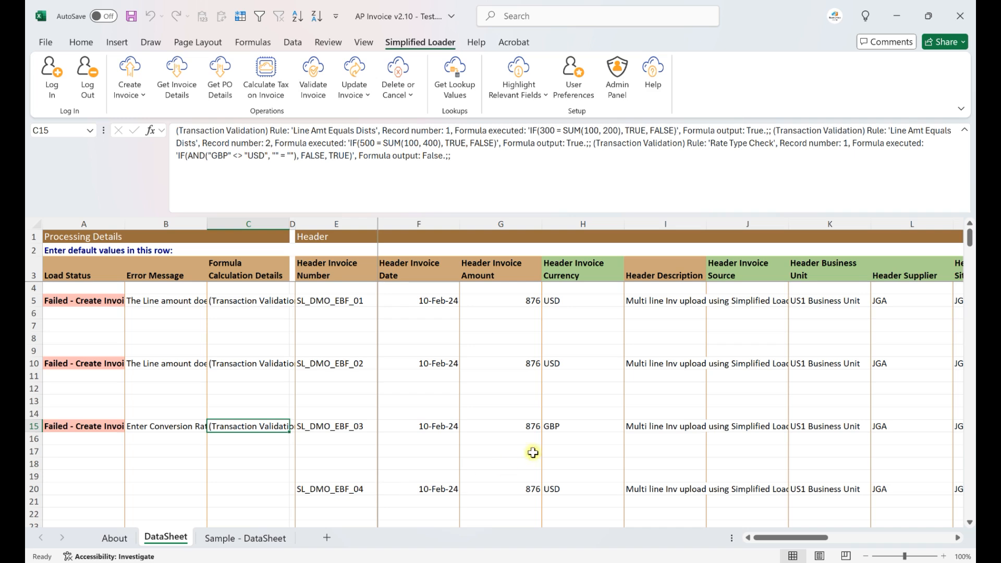
Step: Insert a blank column before the Header Invoice Source column in the DataSheet
{"action": "left_click", "coordinate": [745, 227]}
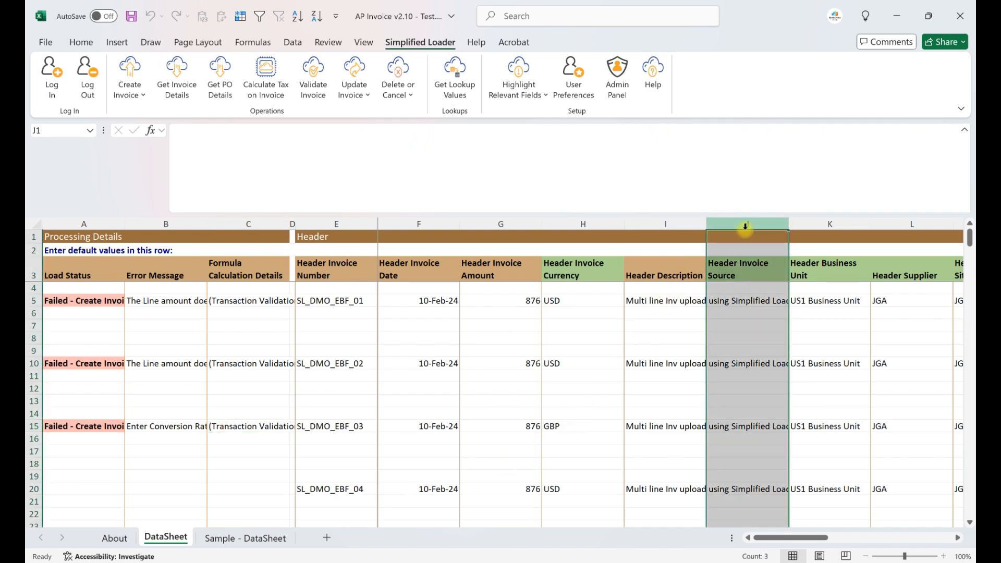
{"action": "right_click", "coordinate": [745, 227]}
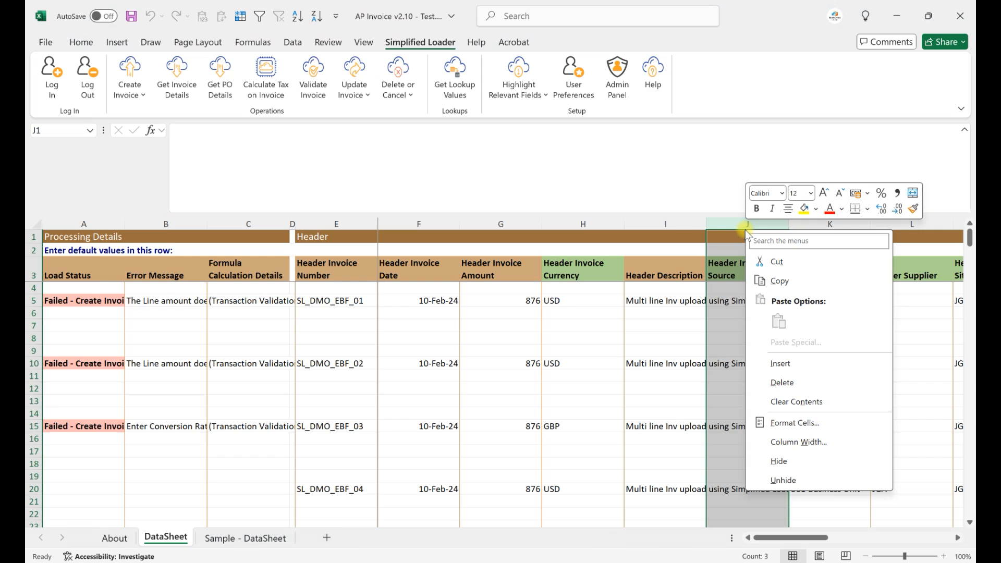
{"action": "left_click", "coordinate": [799, 368]}
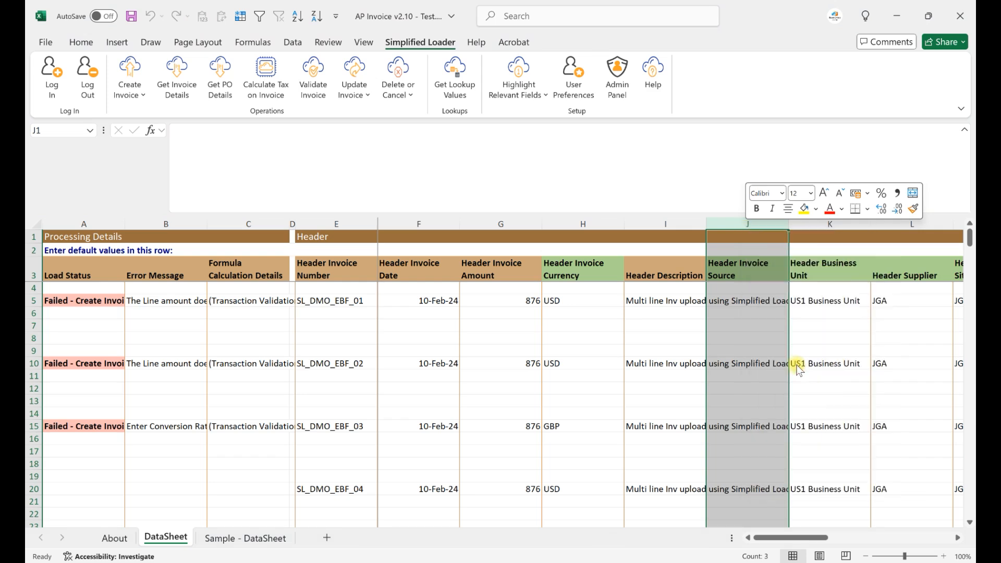
Step: Copy the Header Conversion Rate Type field name from the About sheet and paste it as values into DataSheet cell J3
{"action": "left_click", "coordinate": [734, 268]}
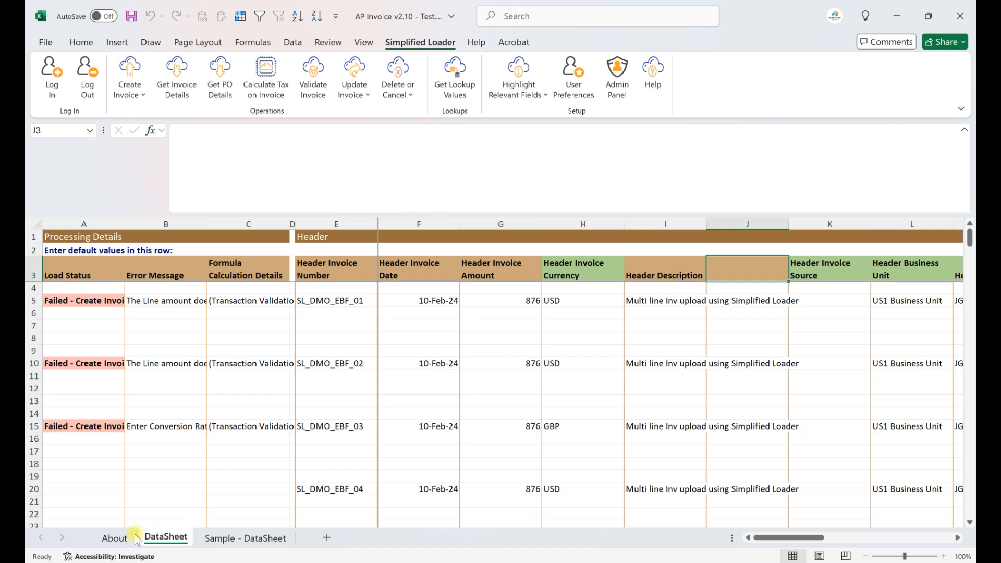
{"action": "left_click", "coordinate": [115, 538]}
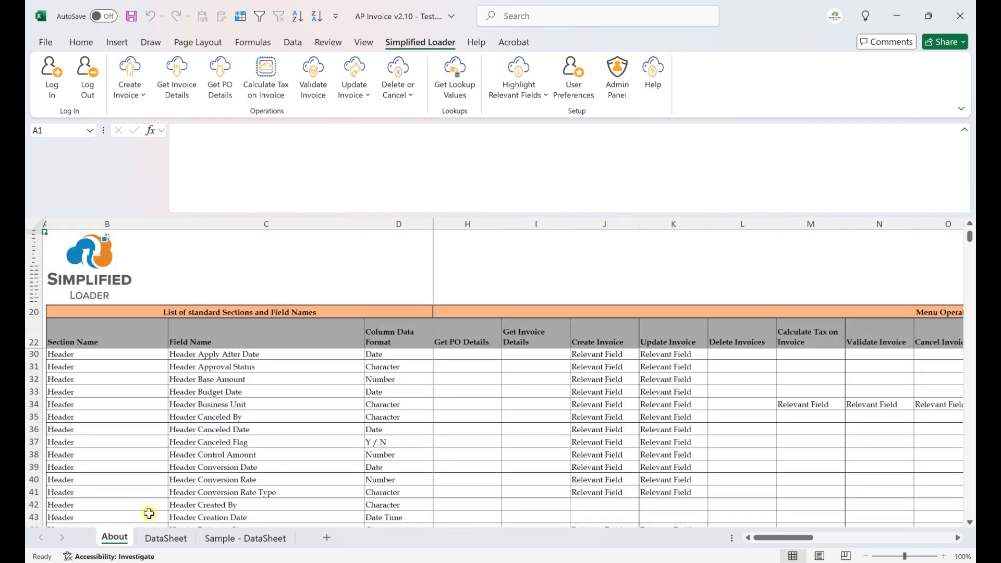
{"action": "left_click", "coordinate": [200, 492]}
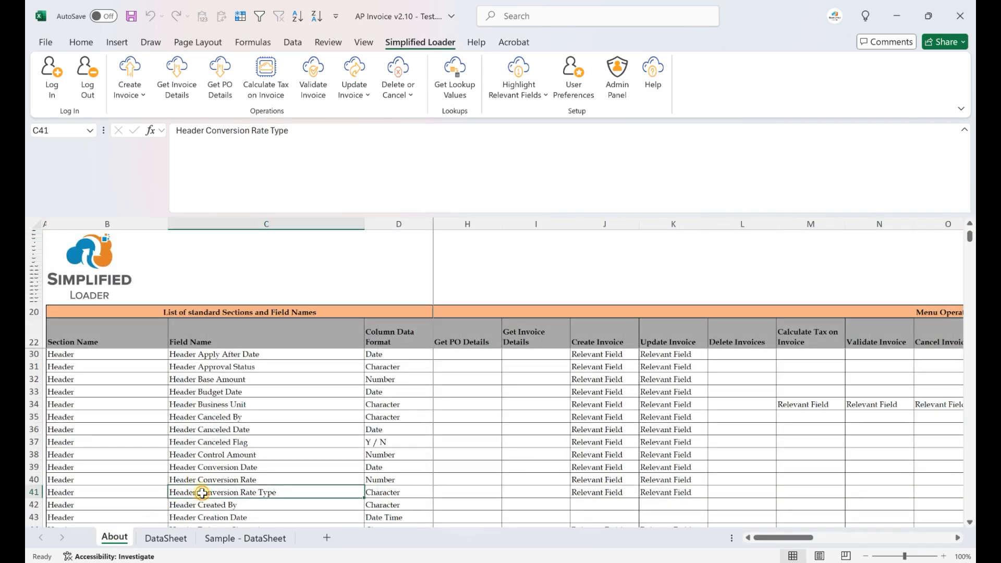
{"action": "key", "text": "ctrl+c"}
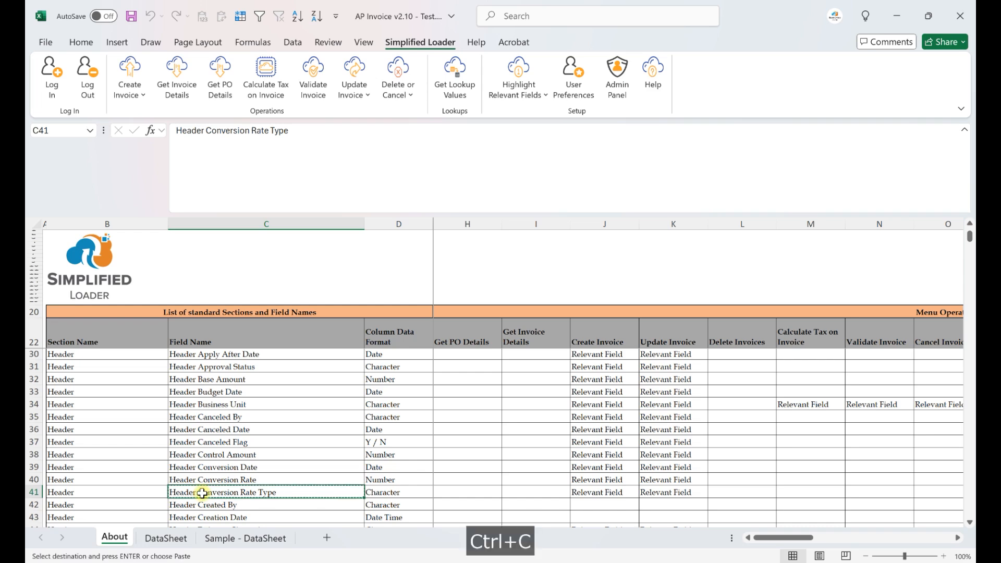
{"action": "left_click", "coordinate": [178, 539]}
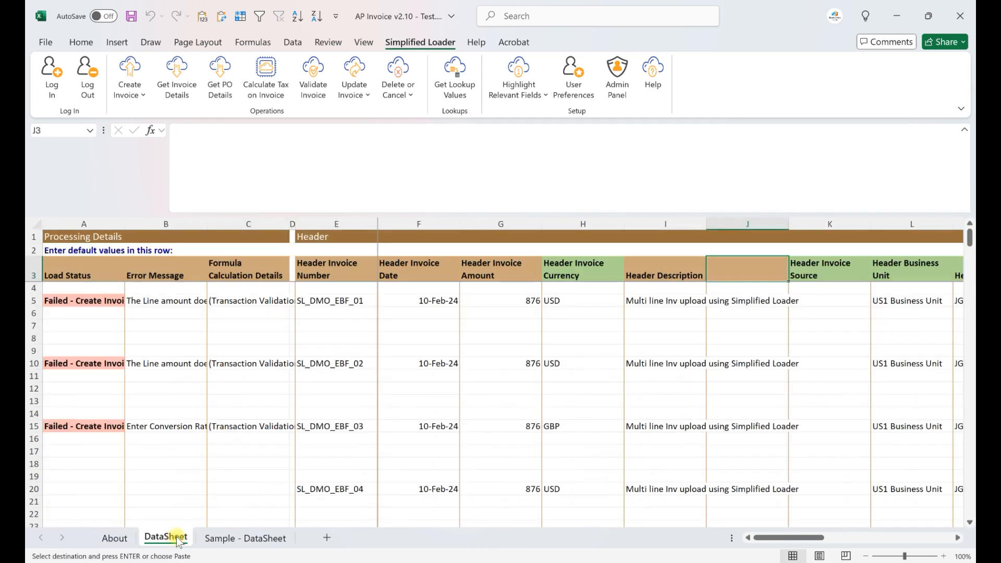
{"action": "left_click", "coordinate": [722, 274]}
{"action": "right_click", "coordinate": [721, 273]}
{"action": "left_click", "coordinate": [775, 230]}
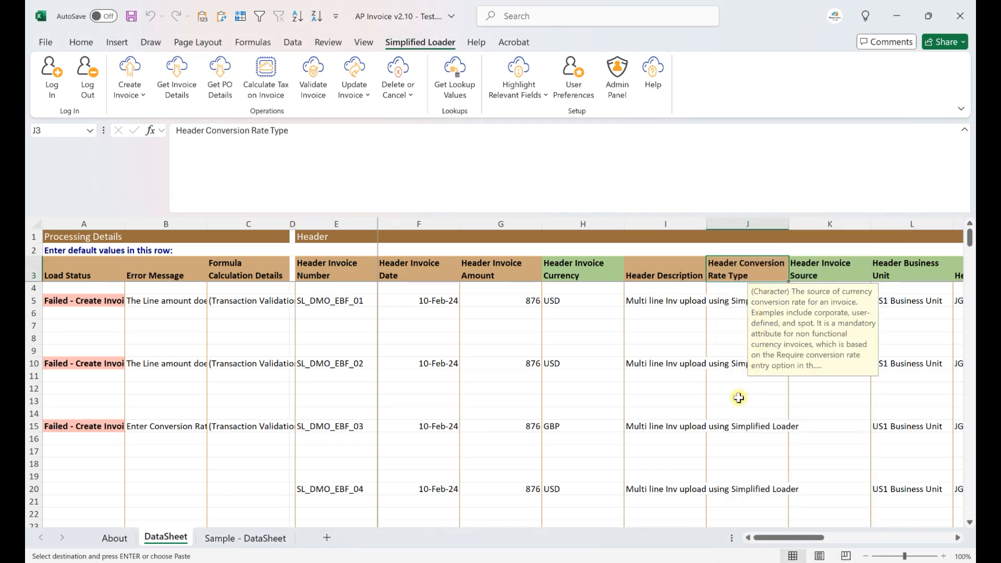
Step: Set the Header Conversion Rate Type in cell J15, for the third invoice, to Corporate
{"action": "left_click", "coordinate": [739, 429]}
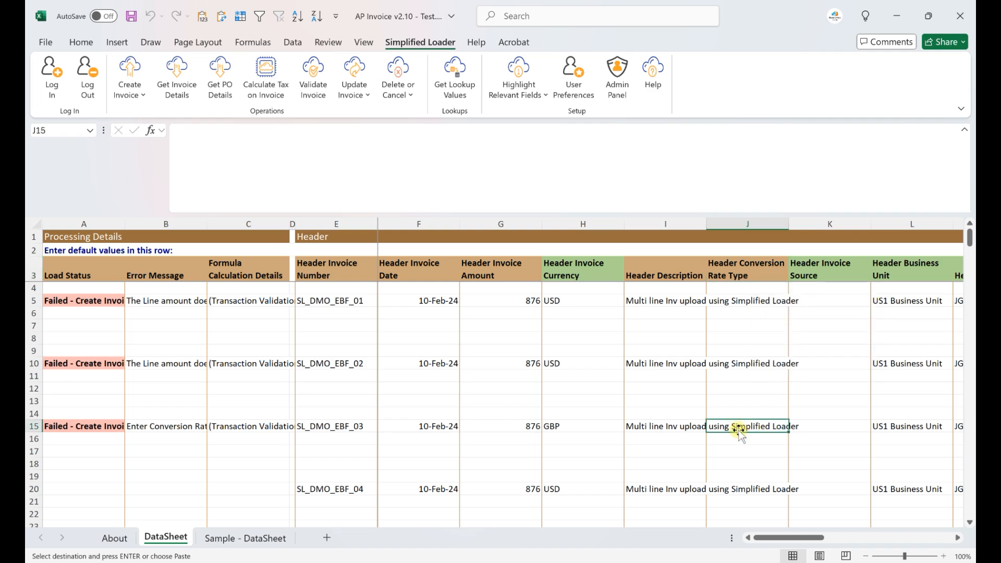
{"action": "type", "text": "Corporate"}
{"action": "key", "text": "Left"}
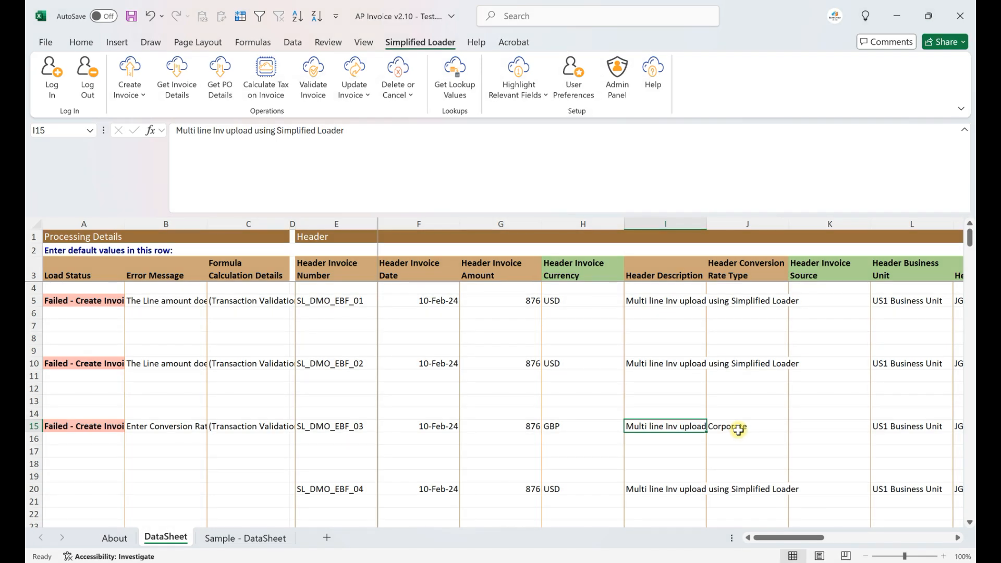
Step: Run Create Invoice again on rows 15 to 19 and read the third invoice's load status and formula calculation details
{"action": "left_click_drag", "start_coordinate": [34, 426], "coordinate": [34, 477]}
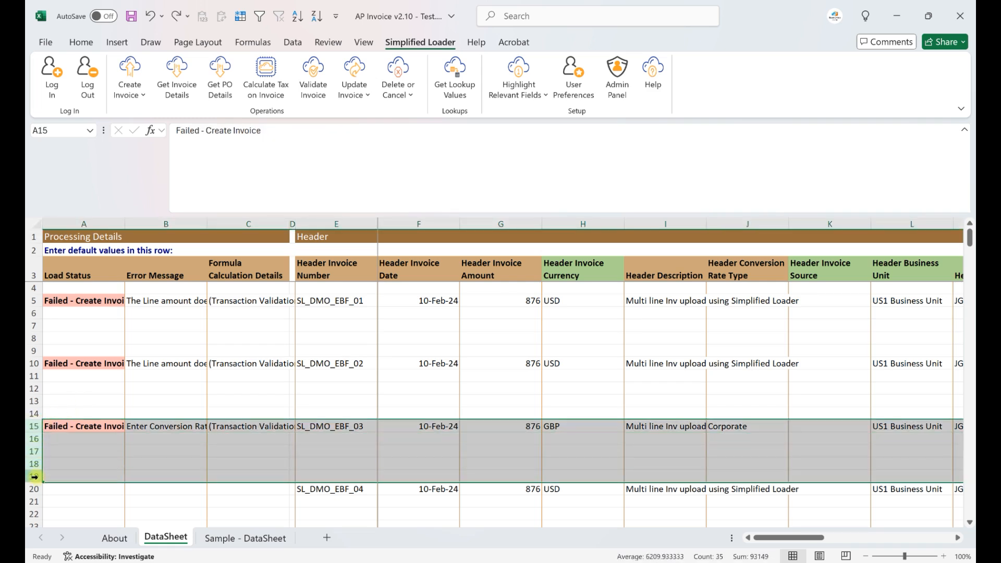
{"action": "left_click", "coordinate": [140, 107]}
{"action": "left_click", "coordinate": [144, 115]}
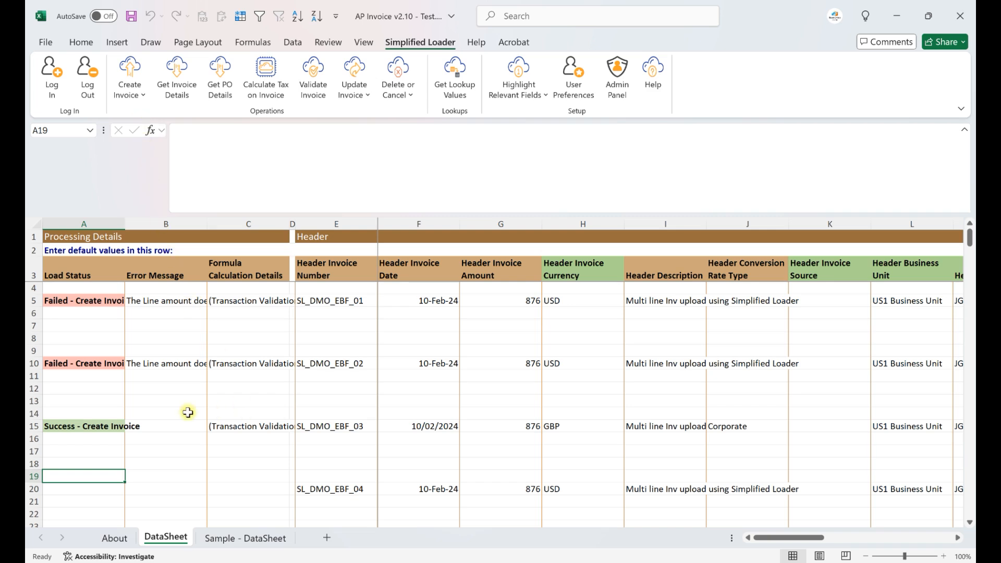
{"action": "left_click", "coordinate": [101, 421]}
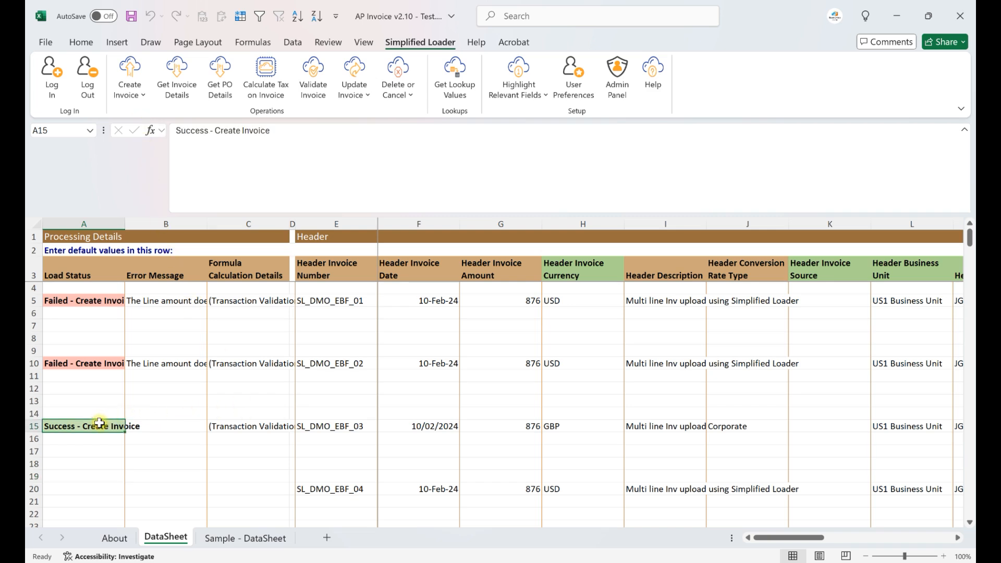
{"action": "left_click", "coordinate": [241, 426]}
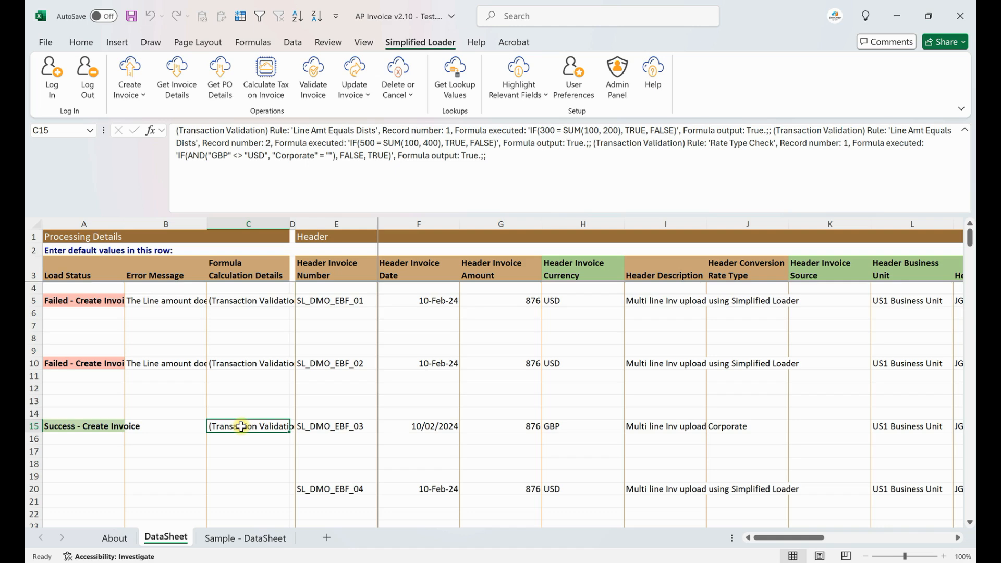